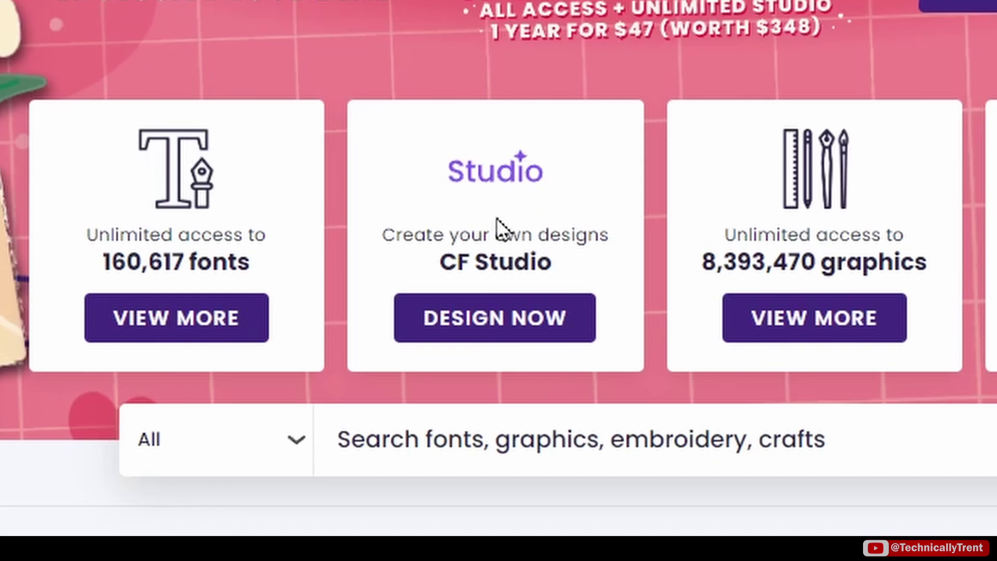
Create a new blank 1200 × 1200 px design from the Standard size presets.
left_click(493, 333)
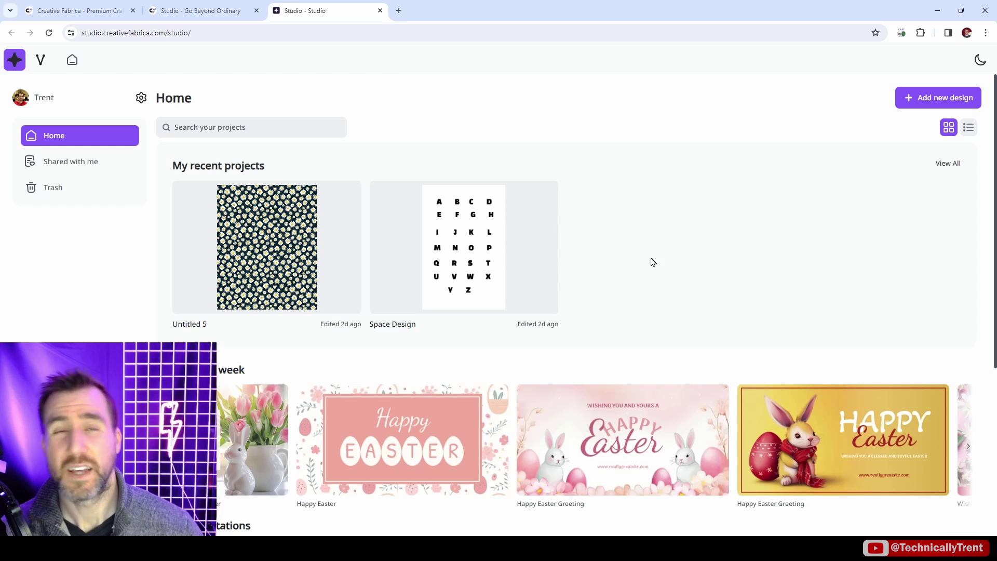
left_click(939, 98)
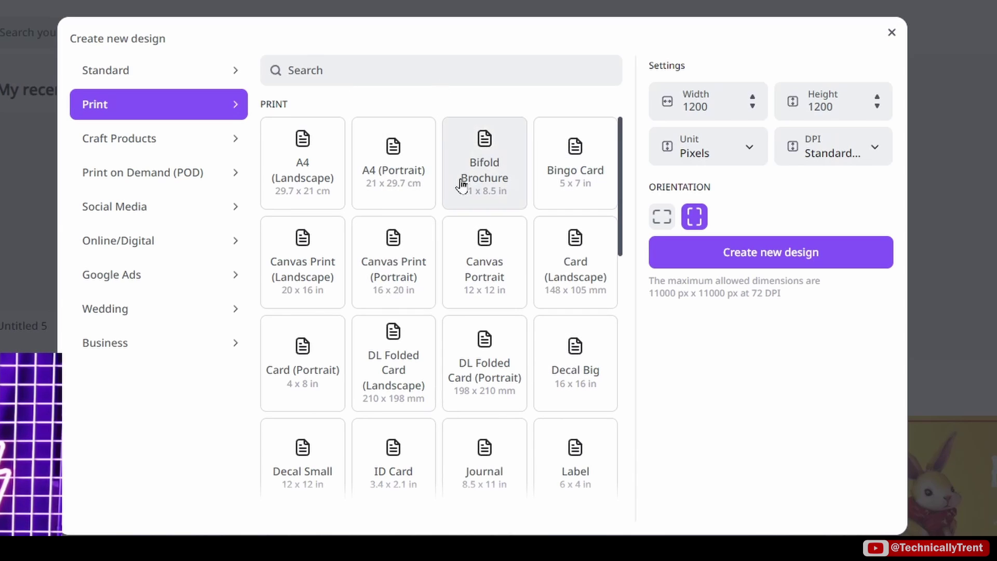
left_click(207, 172)
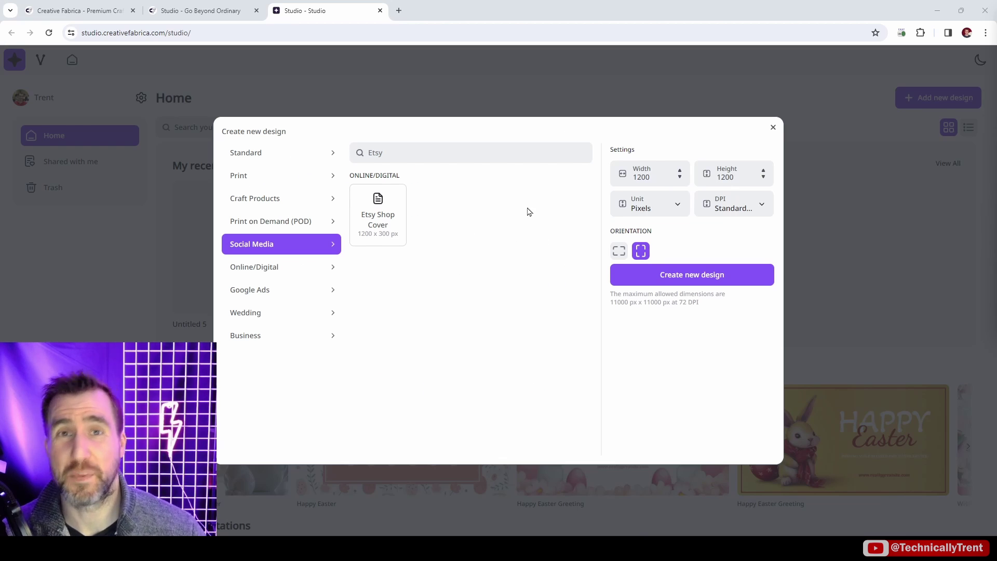
left_click(292, 157)
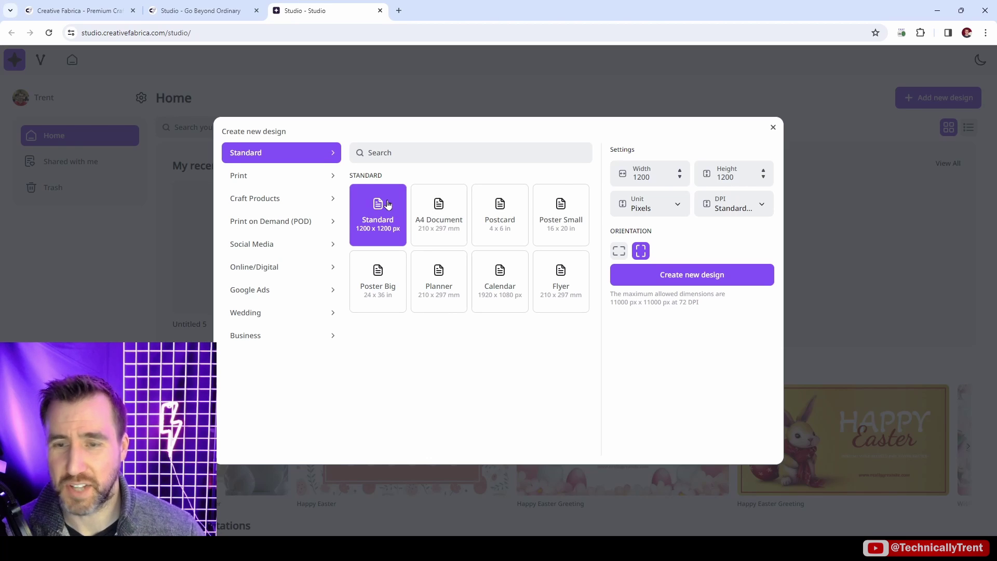
left_click(701, 277)
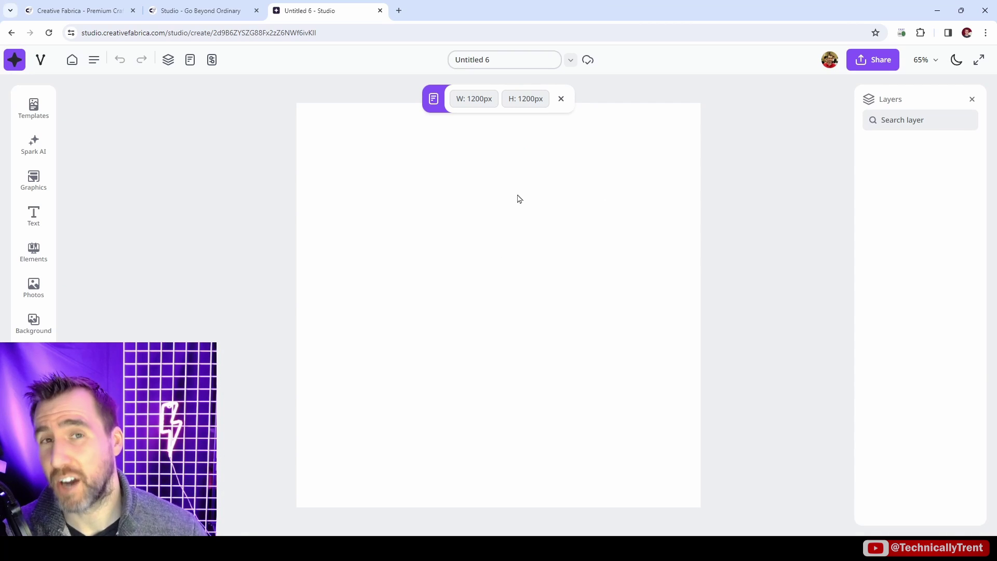
Search templates for 'Etsy' and replace the blank design with the Crafty Wonders store banner.
left_click(42, 108)
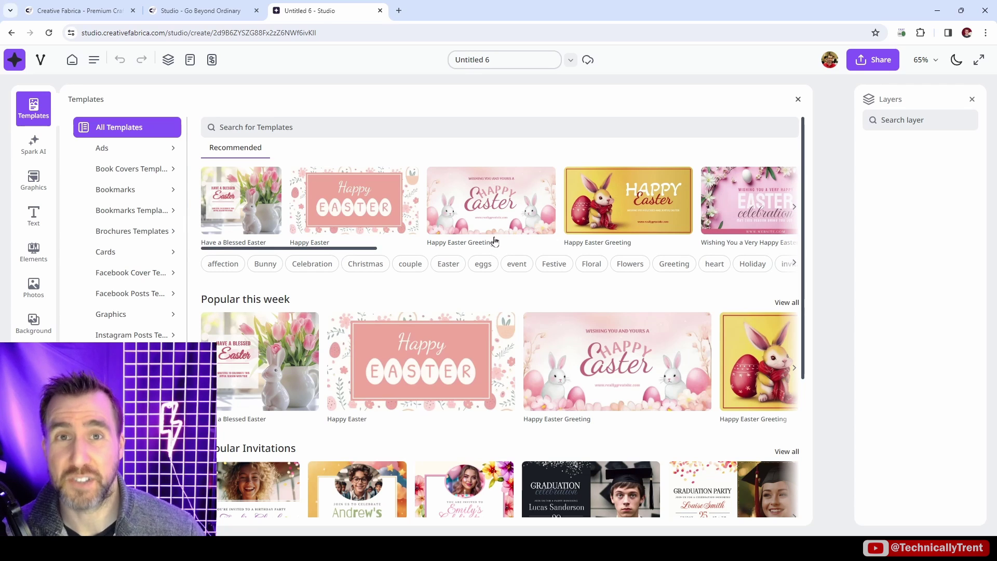
left_click(326, 128)
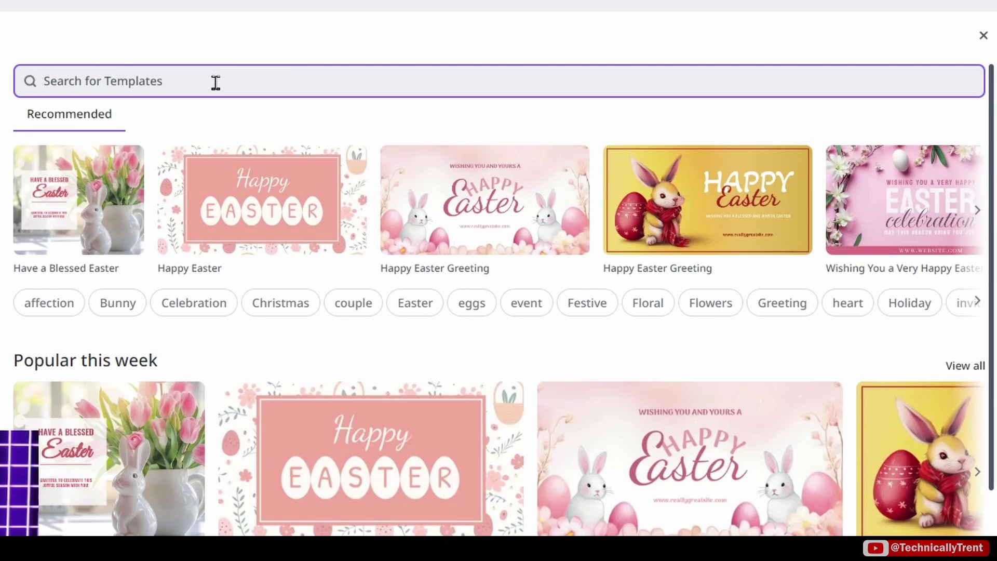
type("Etsy")
key("Return")
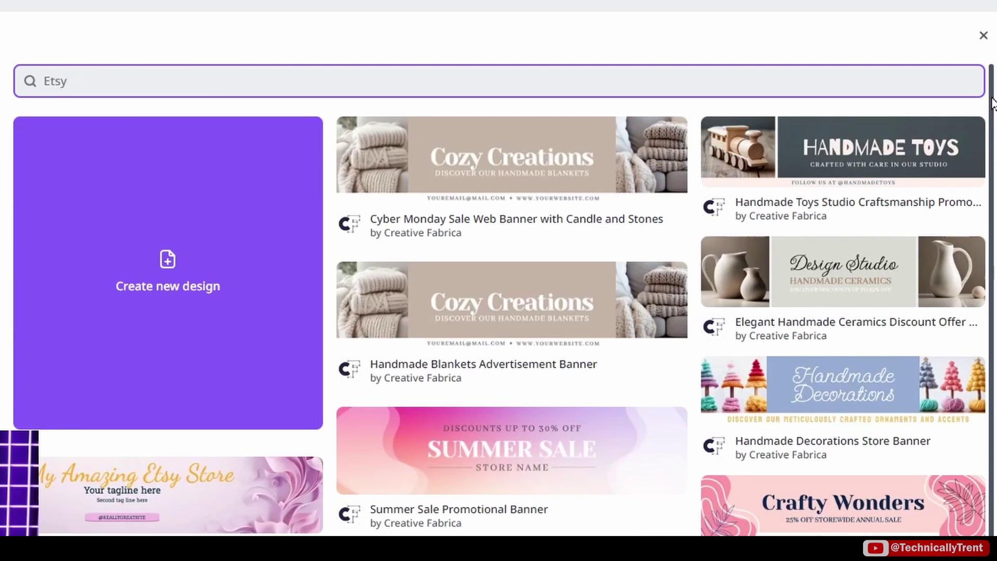
scroll(993, 104, "down", 3)
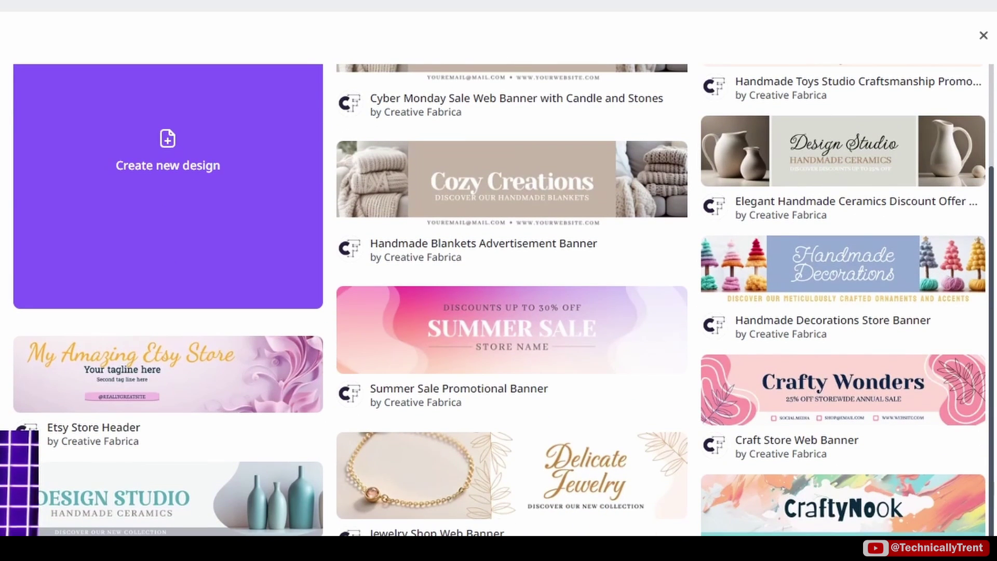
left_click(820, 387)
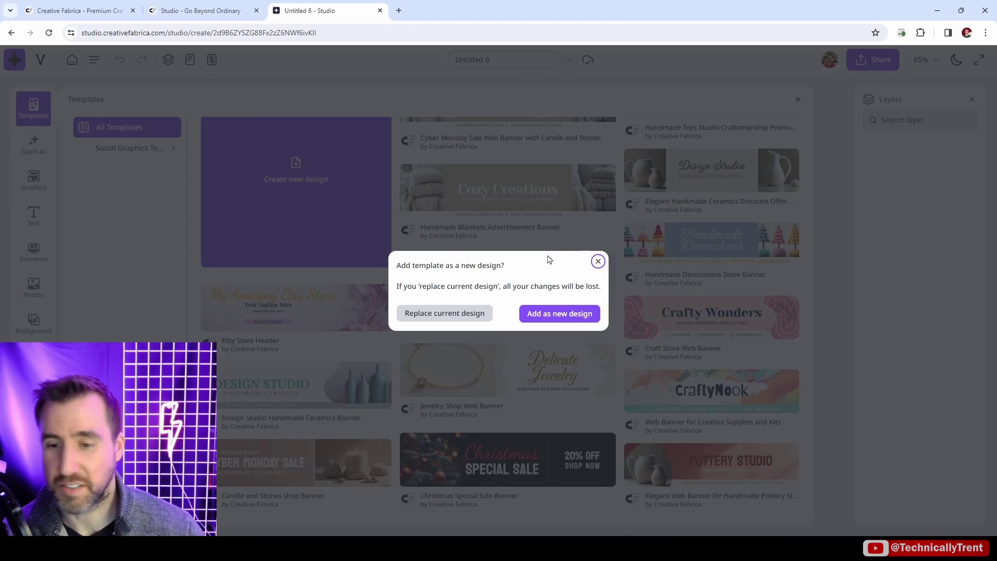
left_click(456, 318)
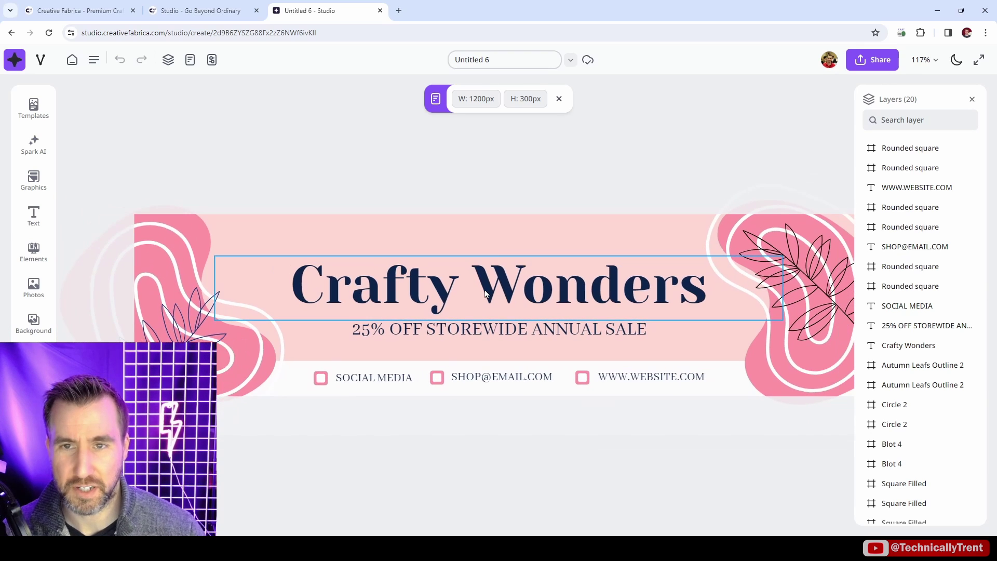
Retype the banner headline as 'My Cool Store' and nudge the right leaf outline.
left_click(522, 292)
left_click_drag(705, 288, 298, 278)
type("My Cool Store")
left_click(300, 264)
mouse_move(791, 276)
left_mouse_down()
mouse_move(718, 235)
mouse_move(803, 275)
mouse_move(792, 278)
left_mouse_up()
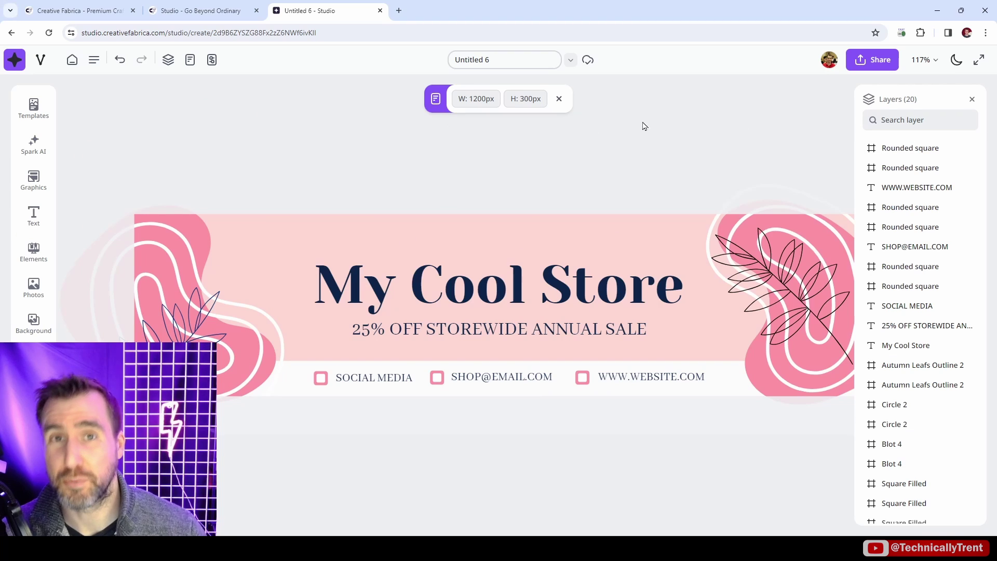
Return to the projects home and attempt a new design sized 11000 × 11000 px.
left_click(72, 59)
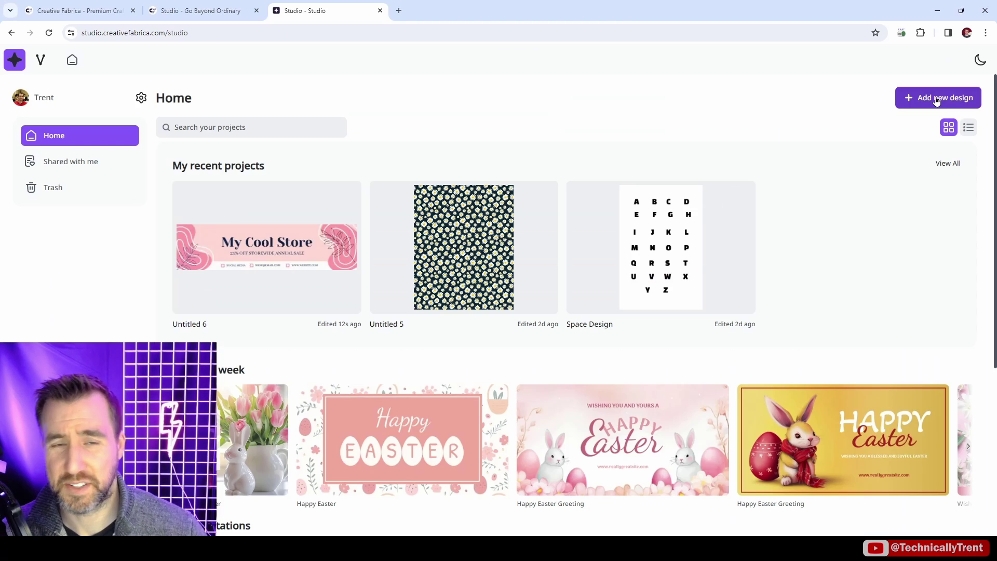
left_click(937, 99)
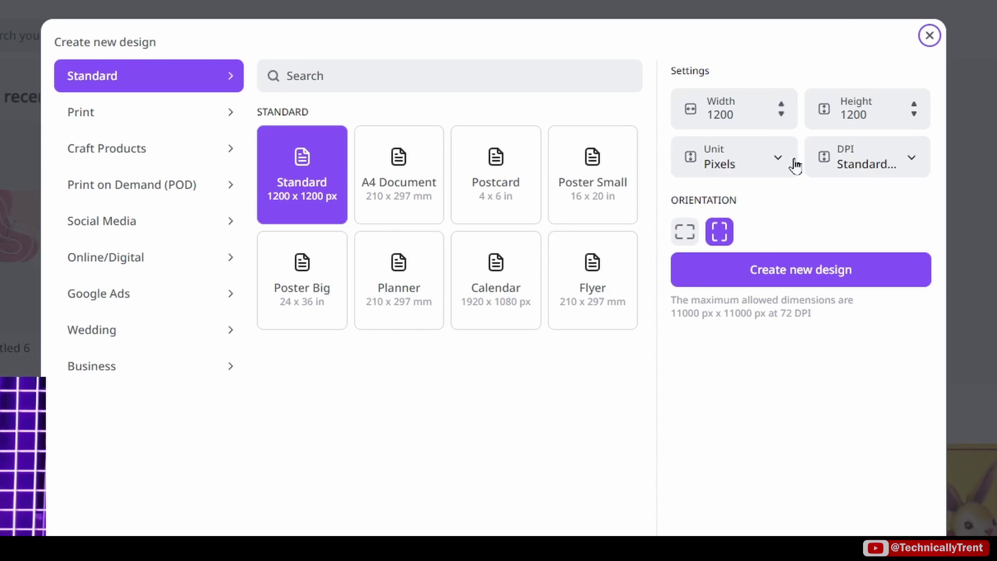
left_click(757, 309)
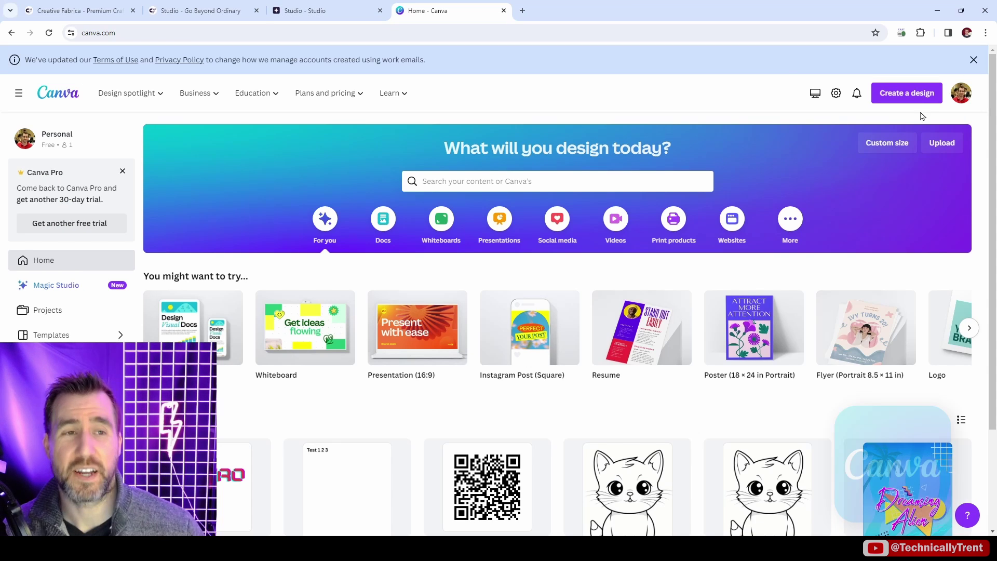
Start a Canva custom-size design, correcting the width from 11000 to 8000 px.
left_click(923, 94)
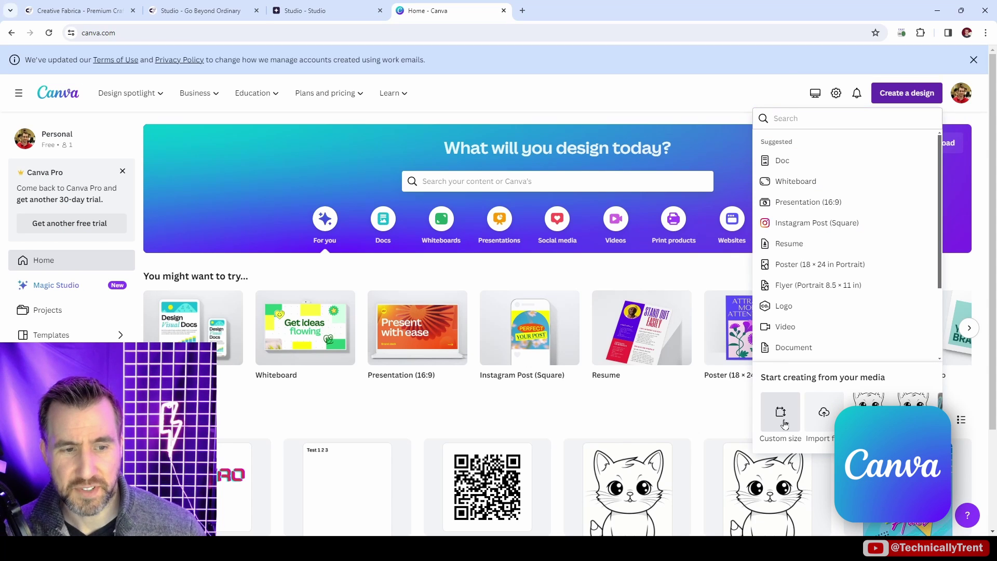
left_click(781, 415)
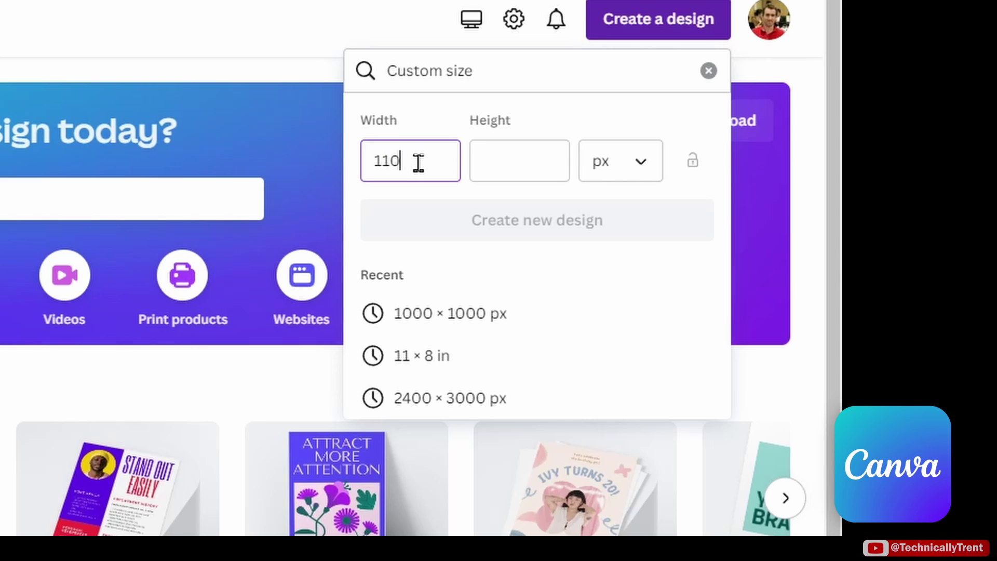
type("11000")
key("Tab")
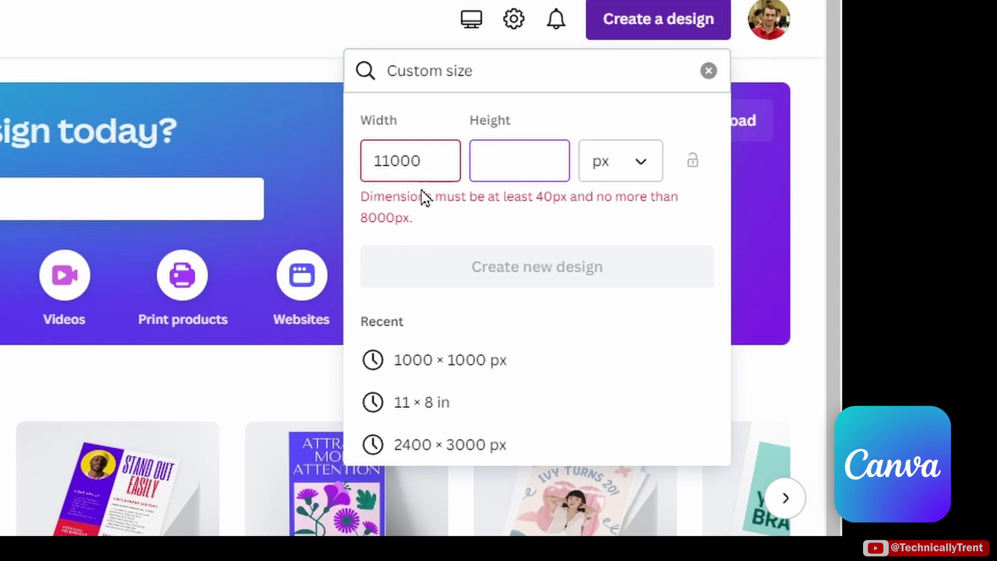
left_click_drag(426, 178, 347, 169)
key("BackSpace")
type("8000")
Enter height 8000 and let Canva cap it at the allowed 3125 px.
left_click(528, 174)
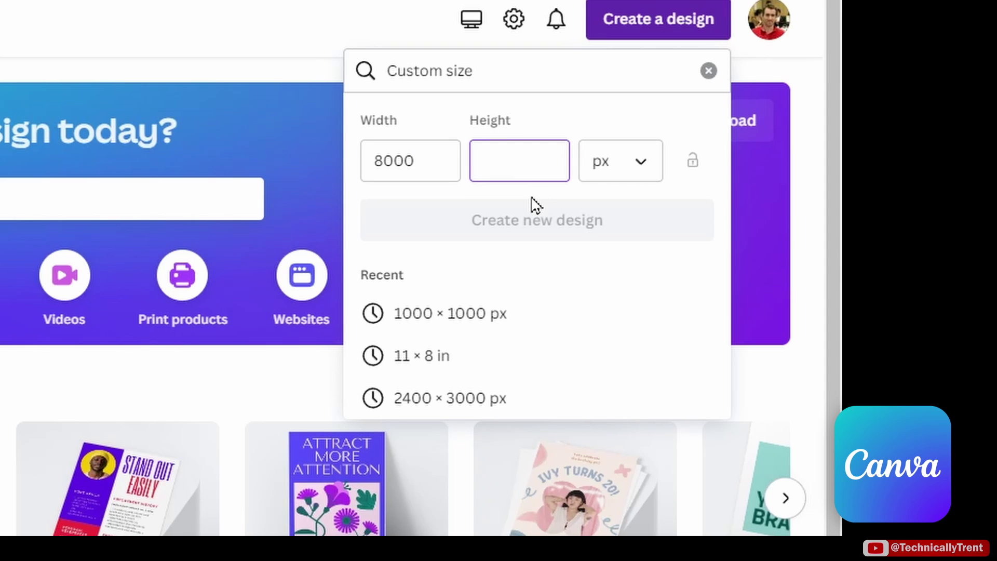
type("8000")
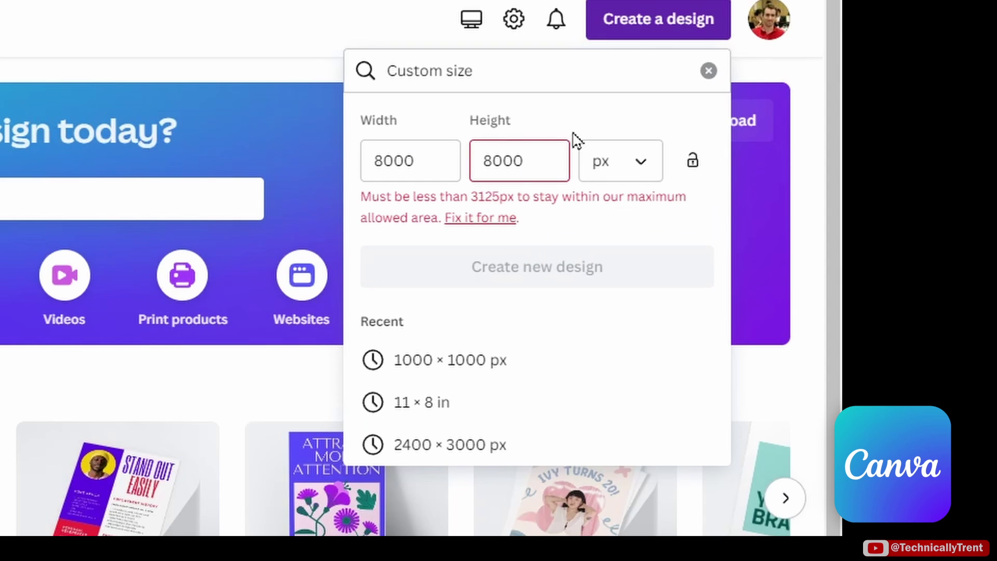
left_click(418, 160)
left_click(510, 160)
left_click_drag(522, 160, 508, 160)
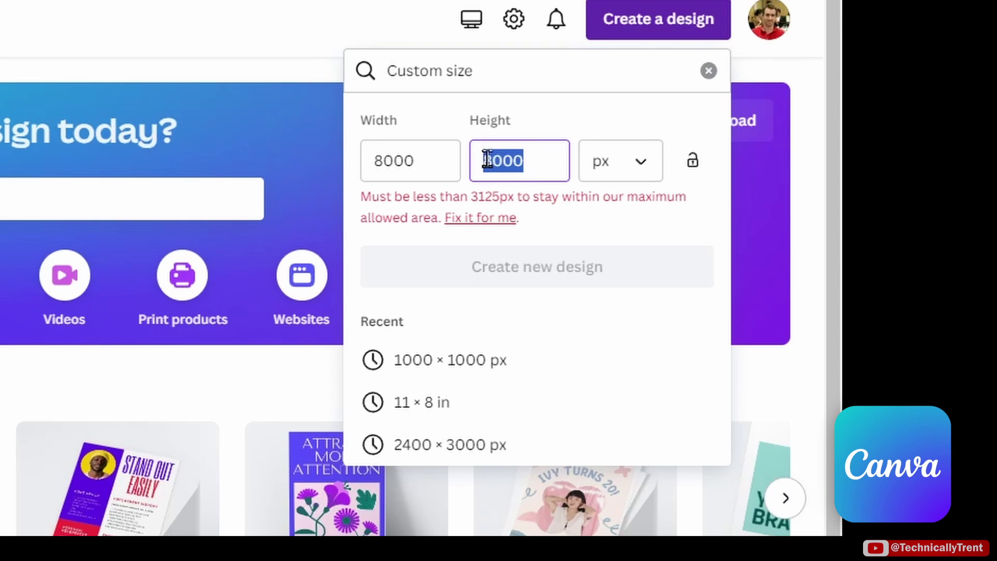
left_click(480, 217)
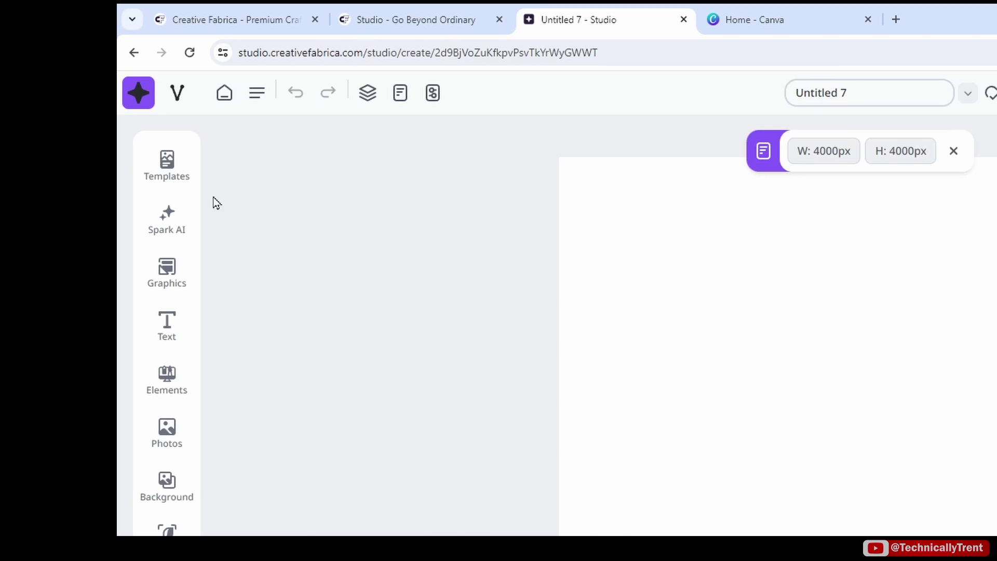
Browse the template categories in 'Untitled 7', then bring up the Spark AI image generator.
left_click(167, 163)
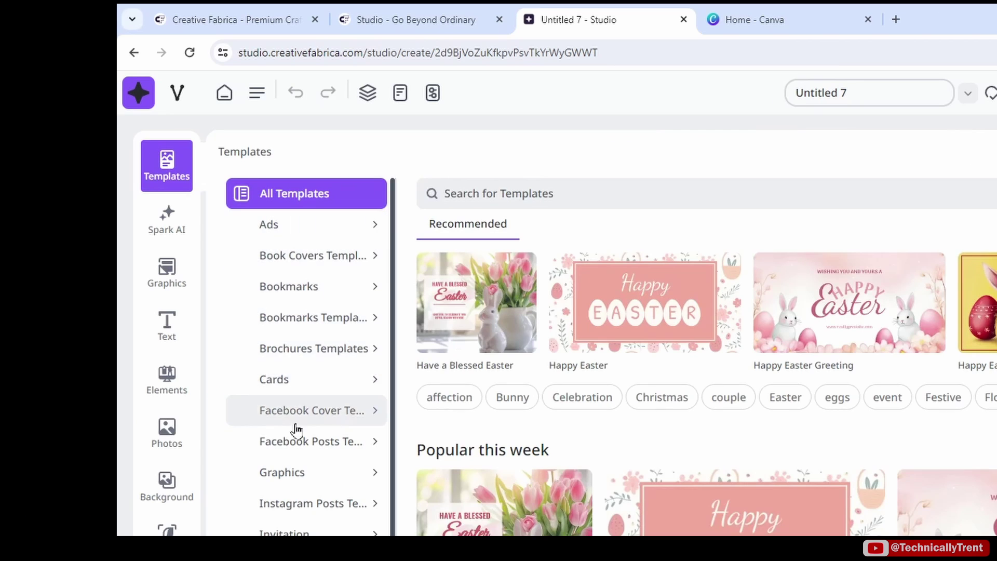
scroll(312, 415, "down", 1)
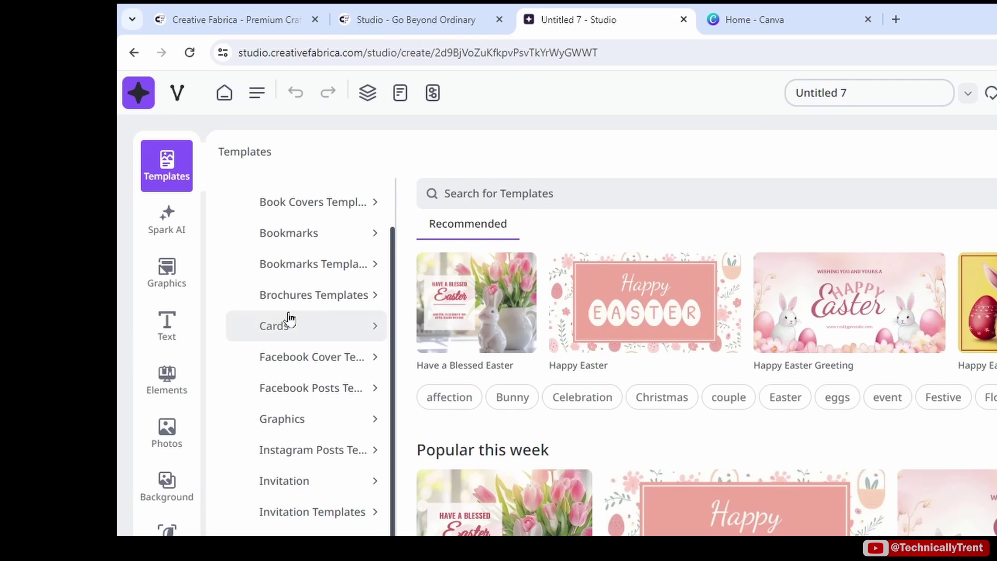
left_click(176, 162)
left_click(167, 217)
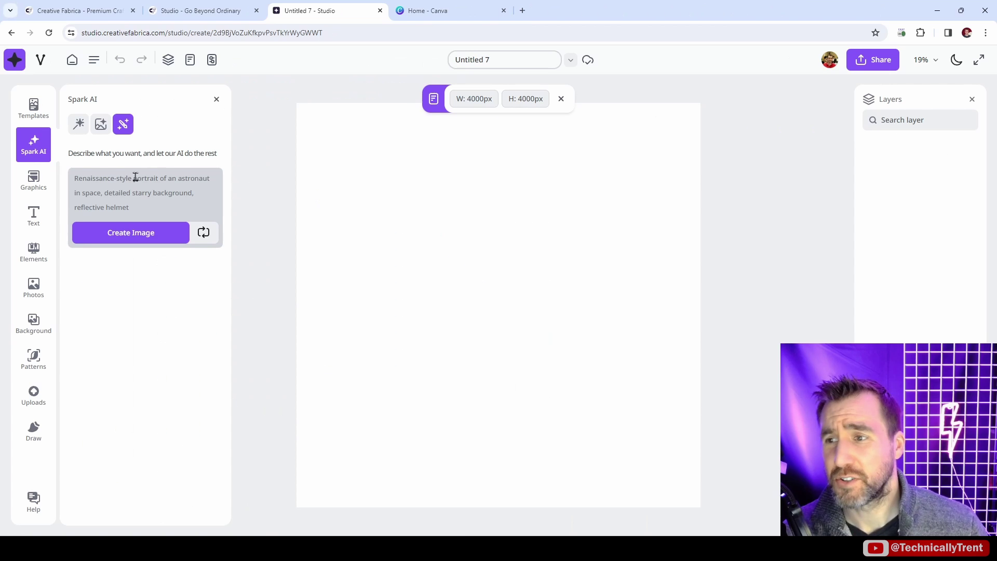
Generate watercolour birthday cake images with Spark AI and add the first to the canvas.
left_click_drag(130, 208, 70, 170)
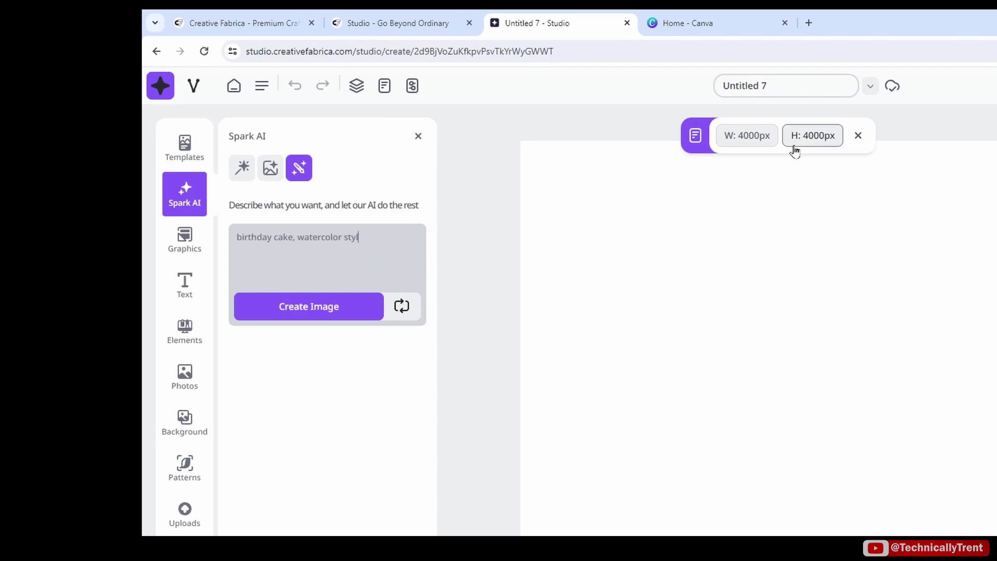
left_click(333, 315)
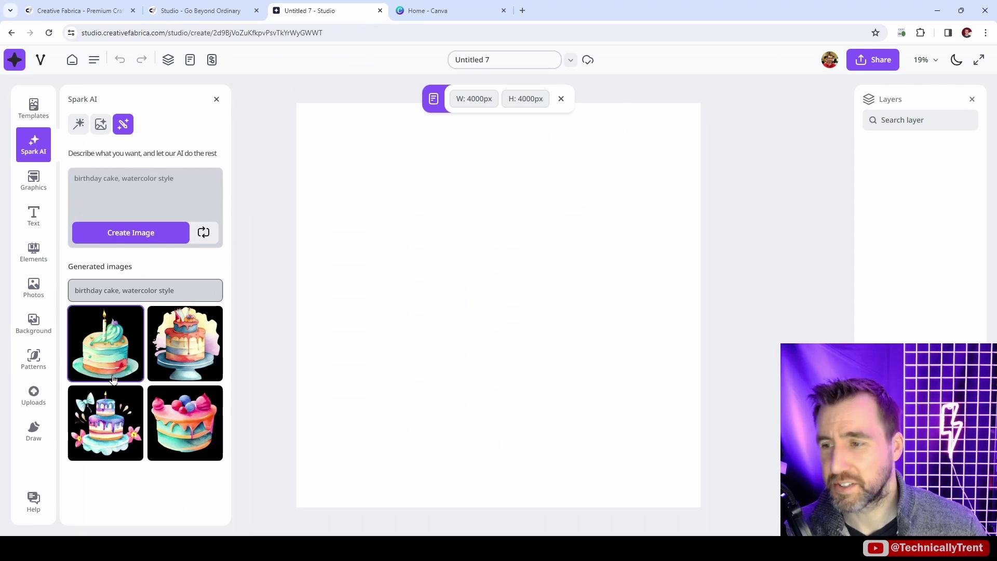
left_click(113, 338)
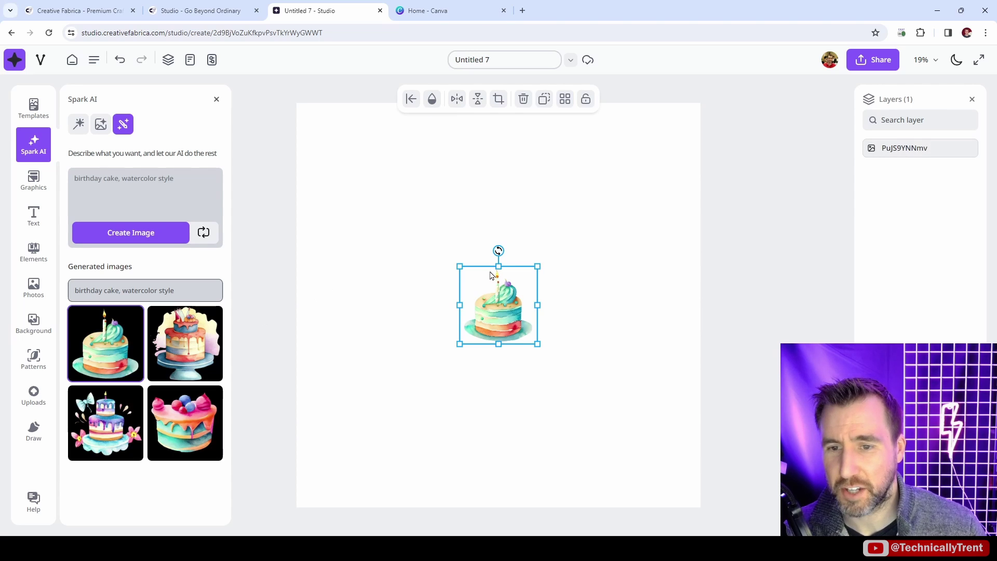
Enlarge the cake and move it into the upper middle, then open Graphics.
left_click_drag(543, 265, 650, 161)
left_click_drag(564, 220, 496, 212)
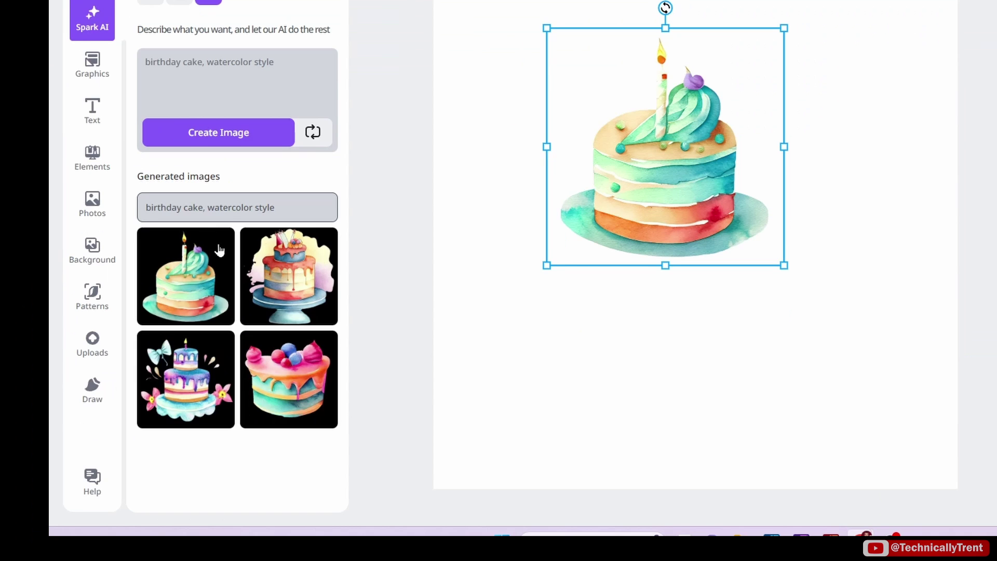
left_click_drag(650, 58, 597, 79)
left_click(388, 161)
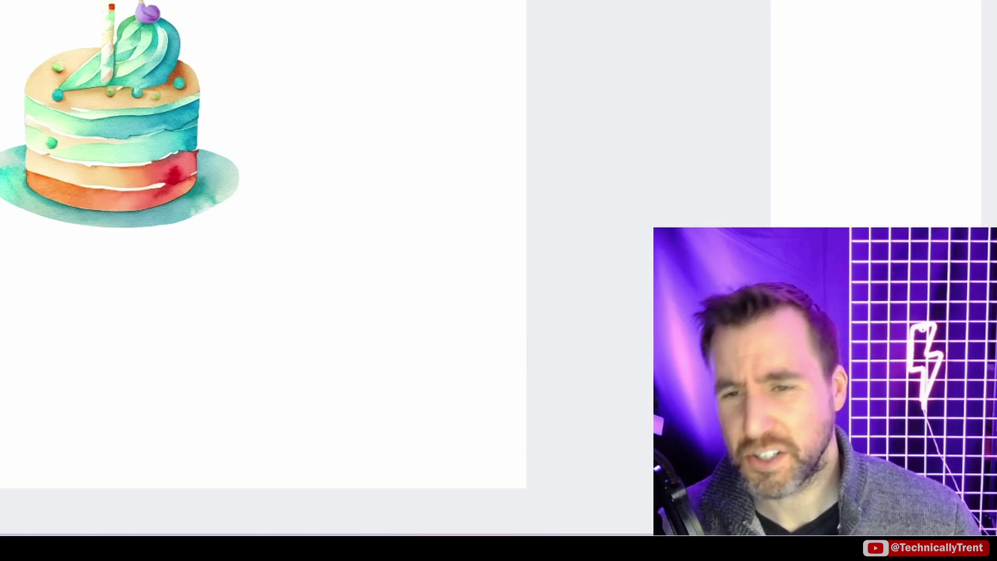
left_click(372, 315)
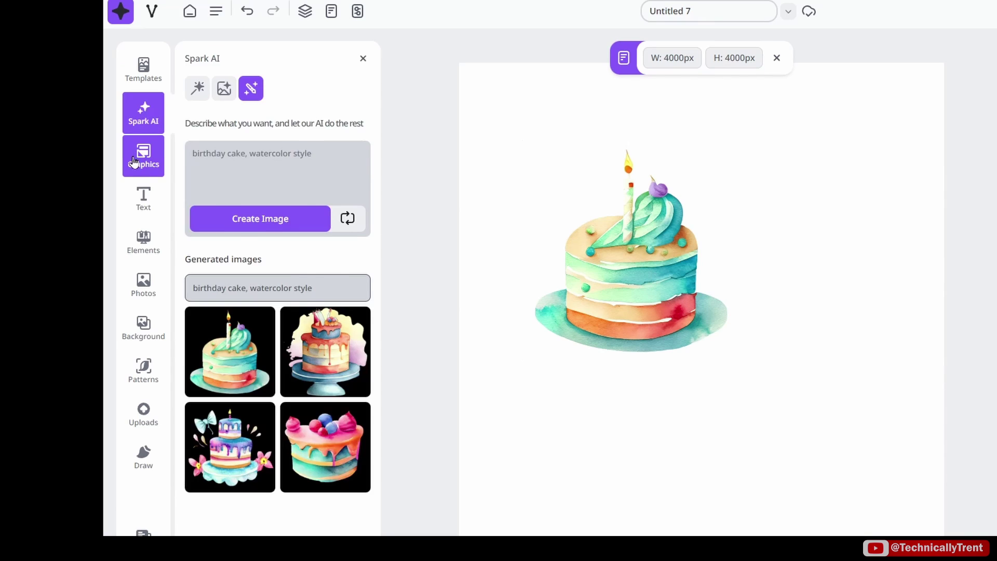
left_click(140, 165)
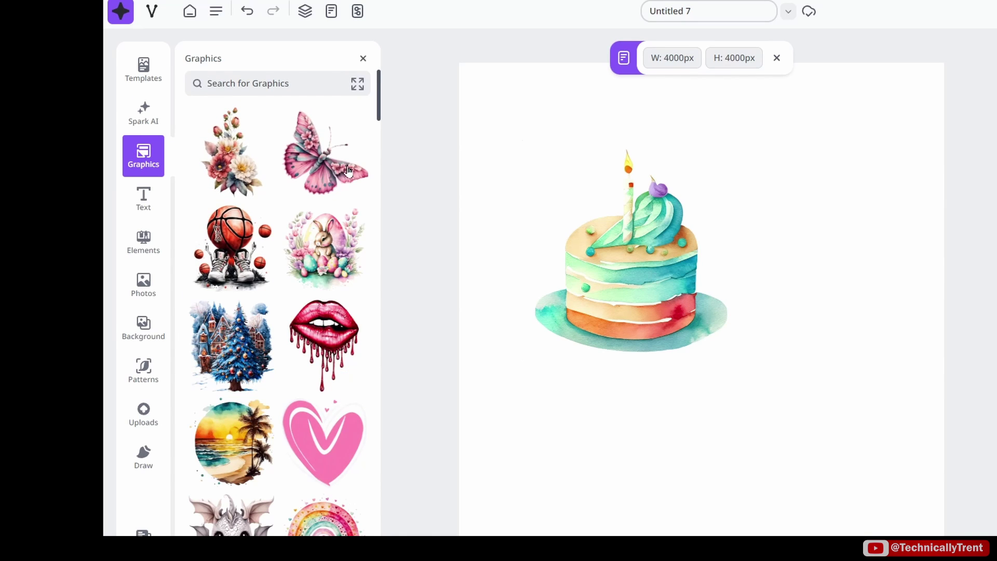
Expand the graphics library into the full browser and view the Flowers and Frame categories.
scroll(348, 172, "down", 12)
scroll(310, 225, "up", 9)
scroll(311, 225, "up", 4)
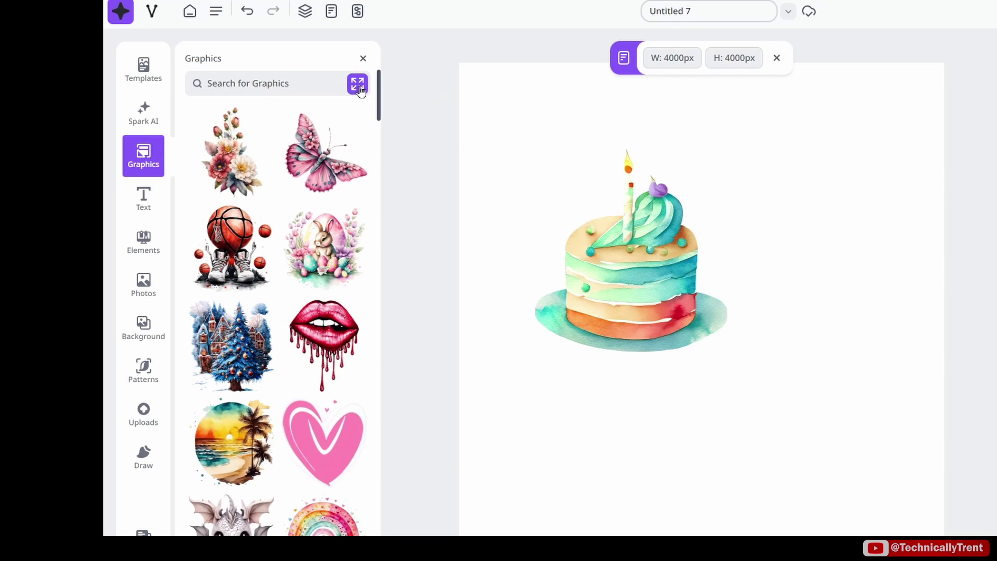
left_click(358, 86)
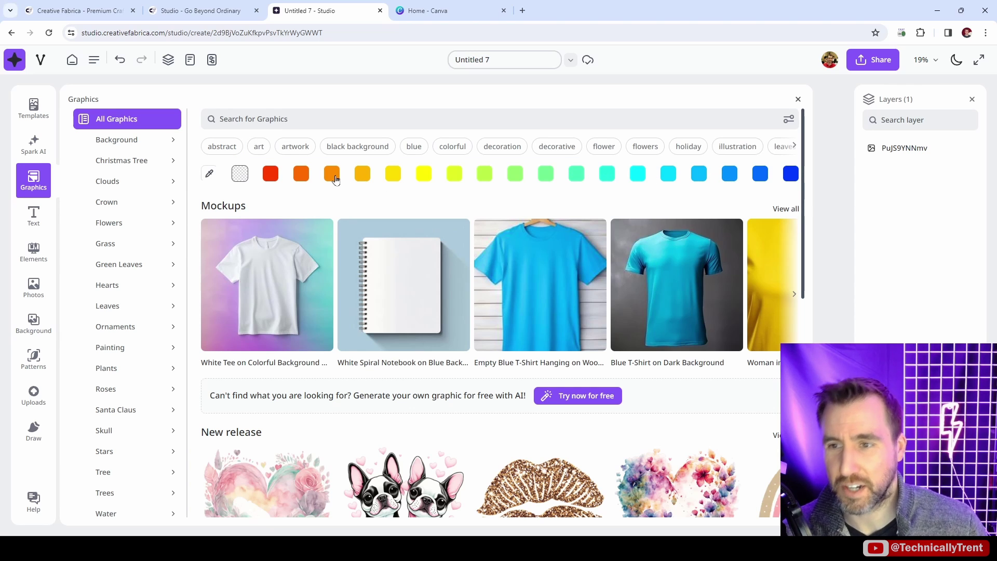
scroll(478, 265, "down", 8)
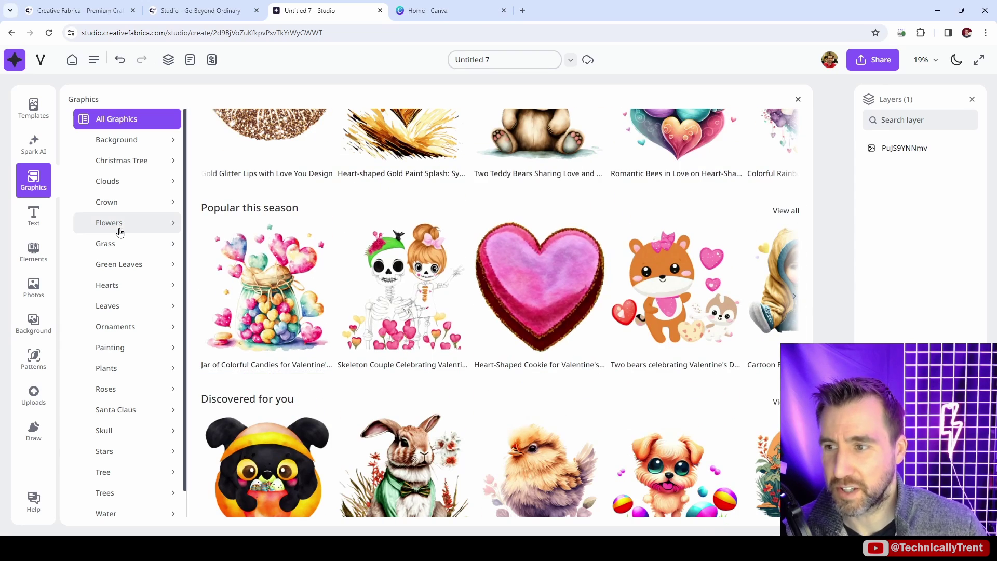
left_click(119, 229)
scroll(469, 269, "down", 3)
scroll(806, 228, "down", 3)
left_click(106, 244)
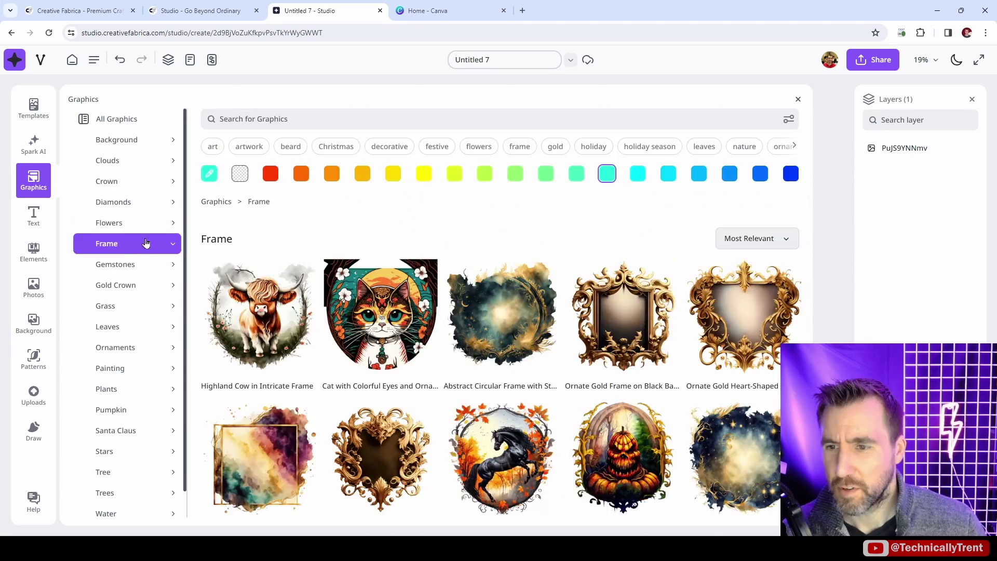
left_click_drag(805, 169, 133, 383)
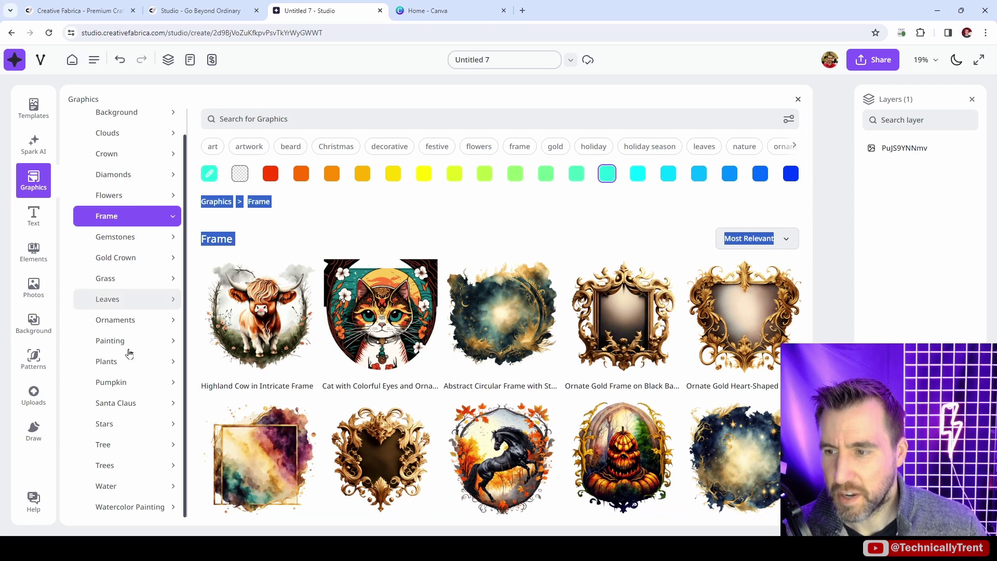
scroll(129, 374, "up", 1)
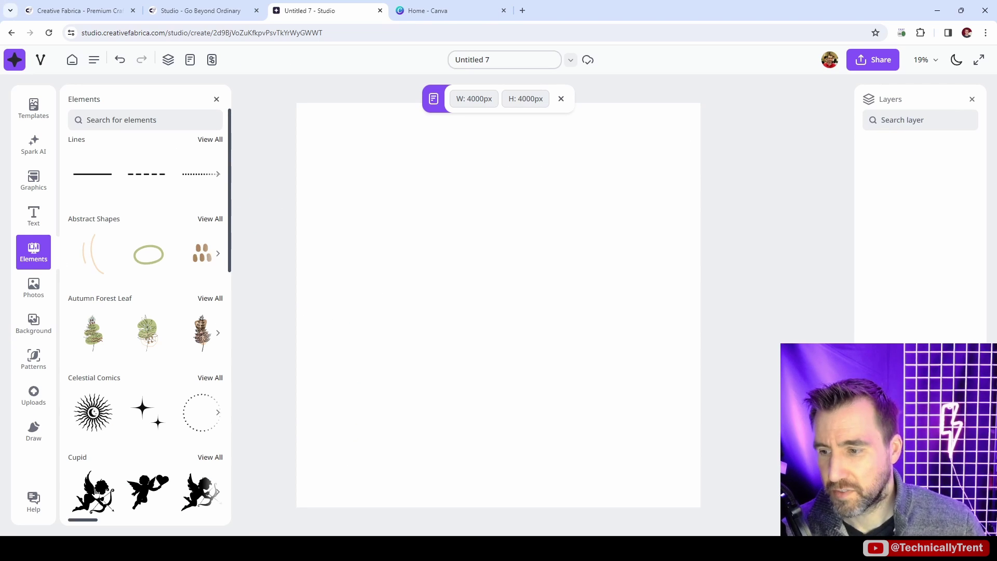
Place a cupid element on the canvas and enlarge it.
left_click_drag(96, 492, 612, 406)
left_click_drag(628, 473, 769, 535)
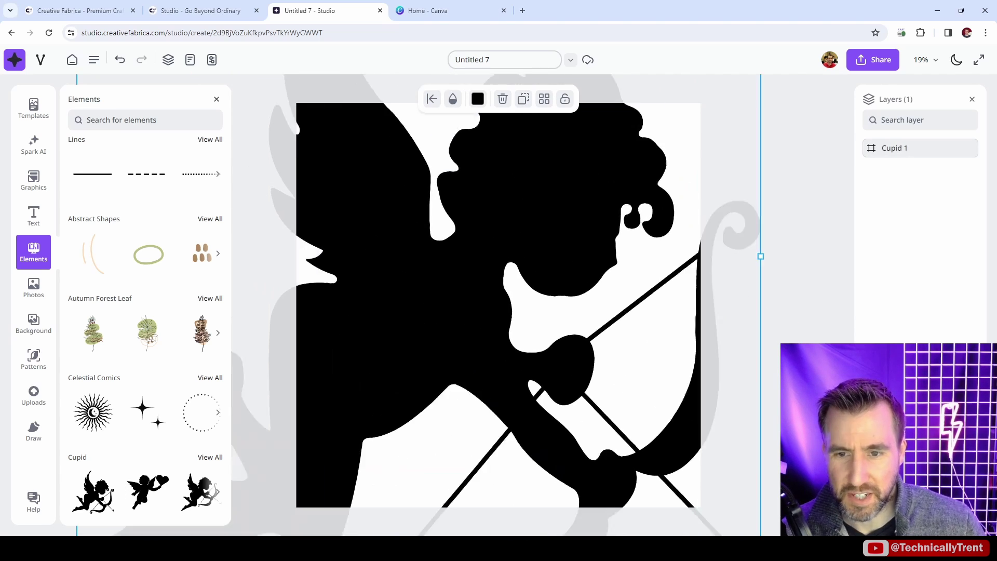
scroll(520, 280, "up", 5)
scroll(518, 292, "up", 3)
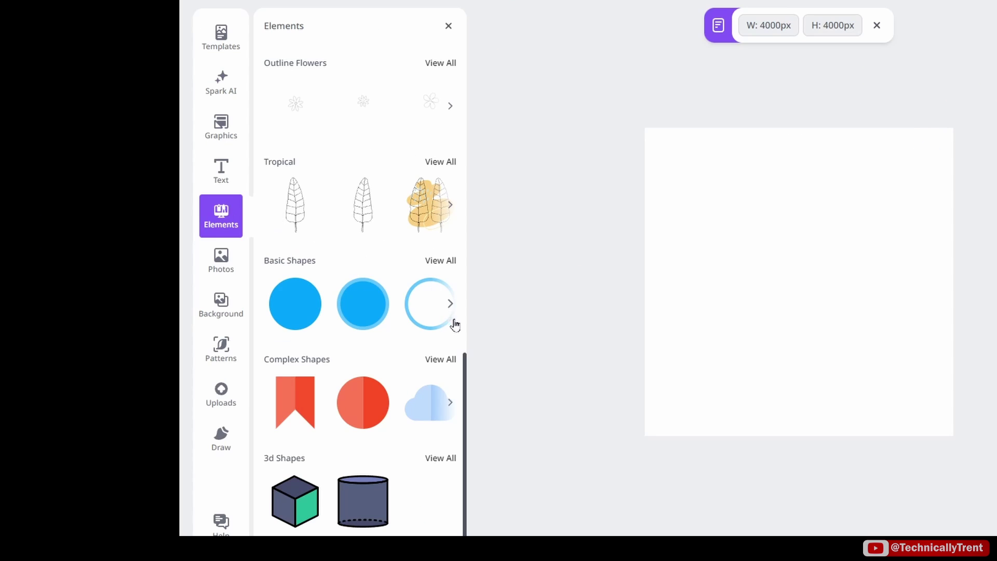
Add a blue filled circle and a filled square from Basic Shapes, colouring the square red.
left_click(439, 261)
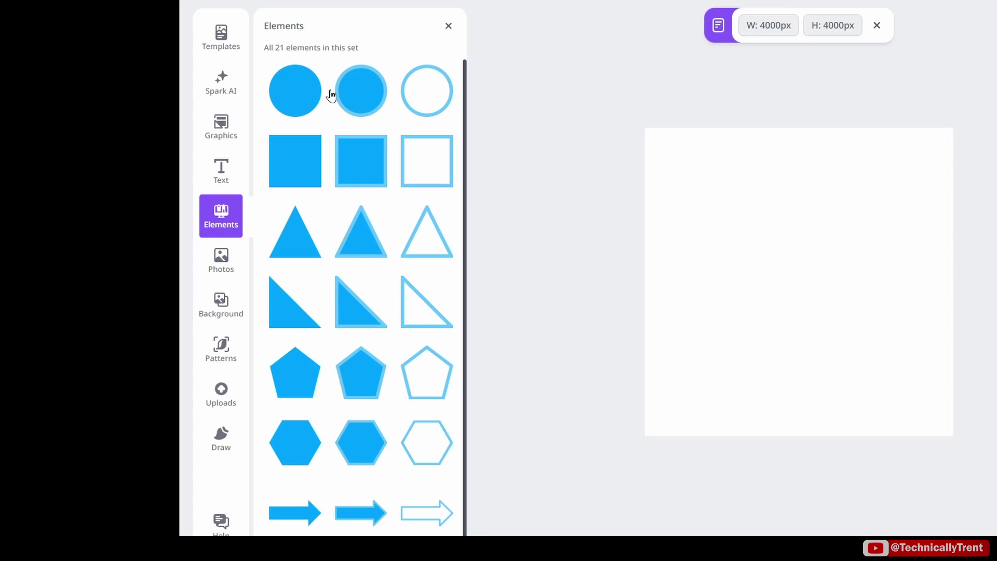
left_click_drag(321, 92, 691, 216)
left_click(301, 178)
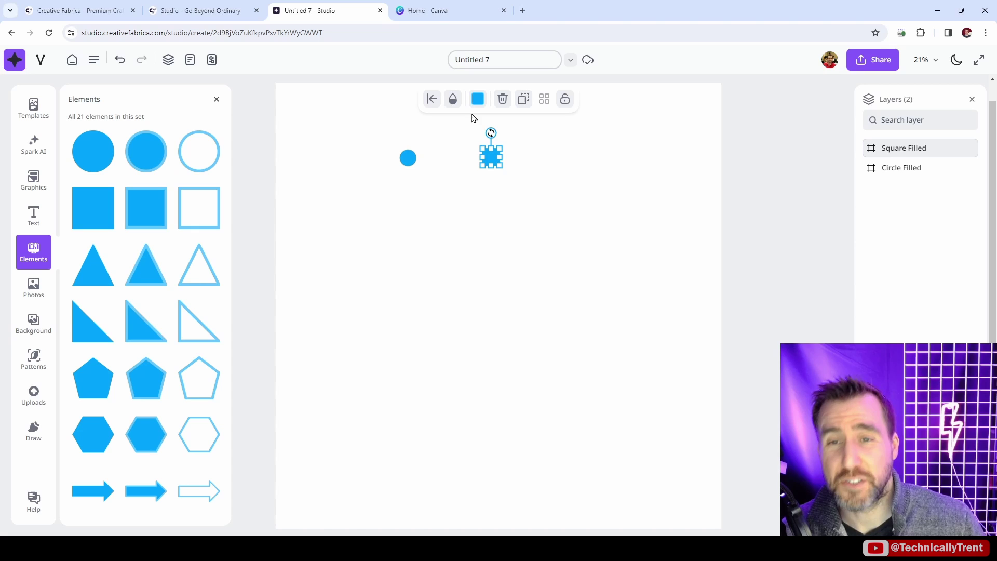
left_click(476, 99)
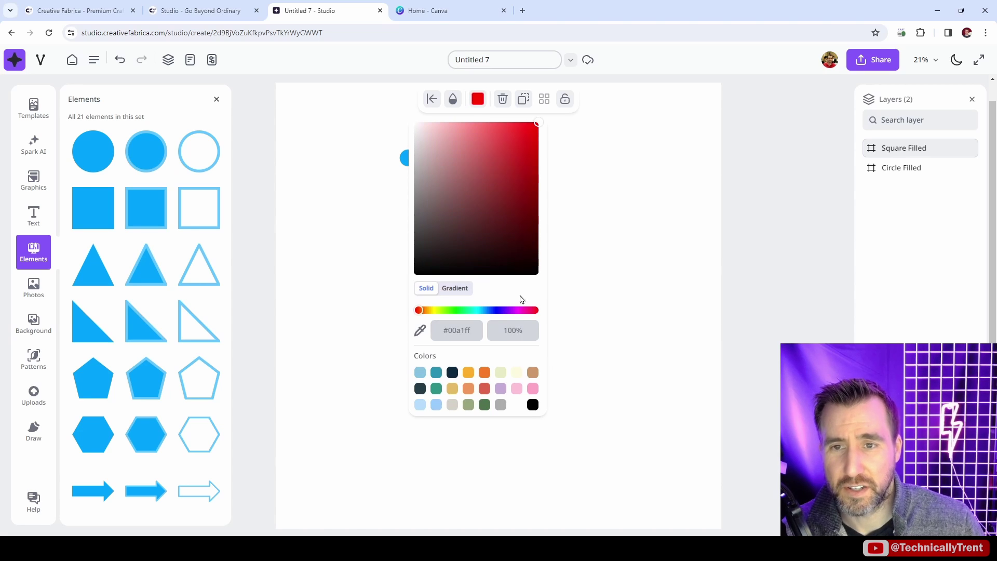
left_click(432, 183)
left_click_drag(433, 183, 407, 194)
left_click(457, 206)
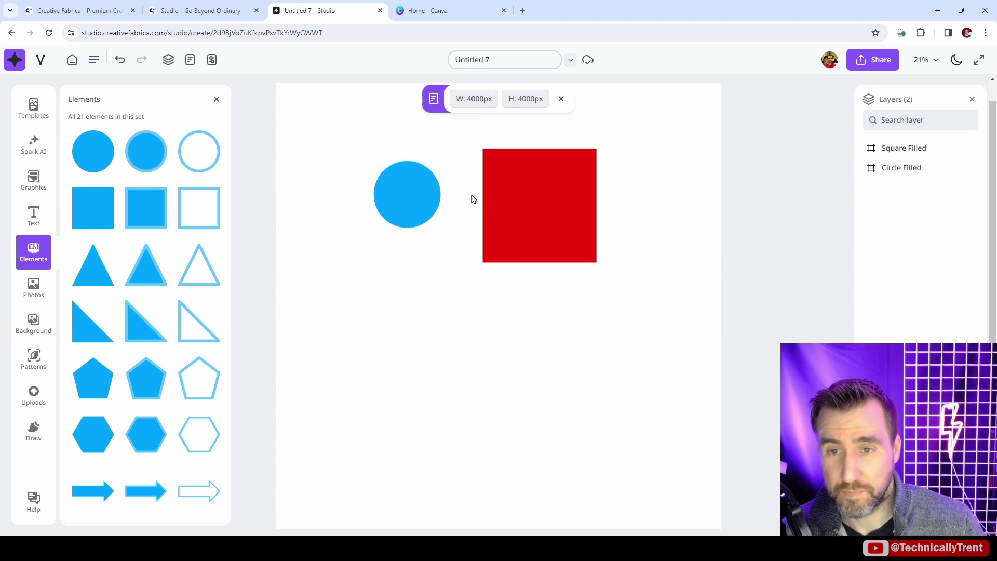
Filter the stock photos to the blue colour swatch, browse the results, then open Backgrounds.
left_click(29, 290)
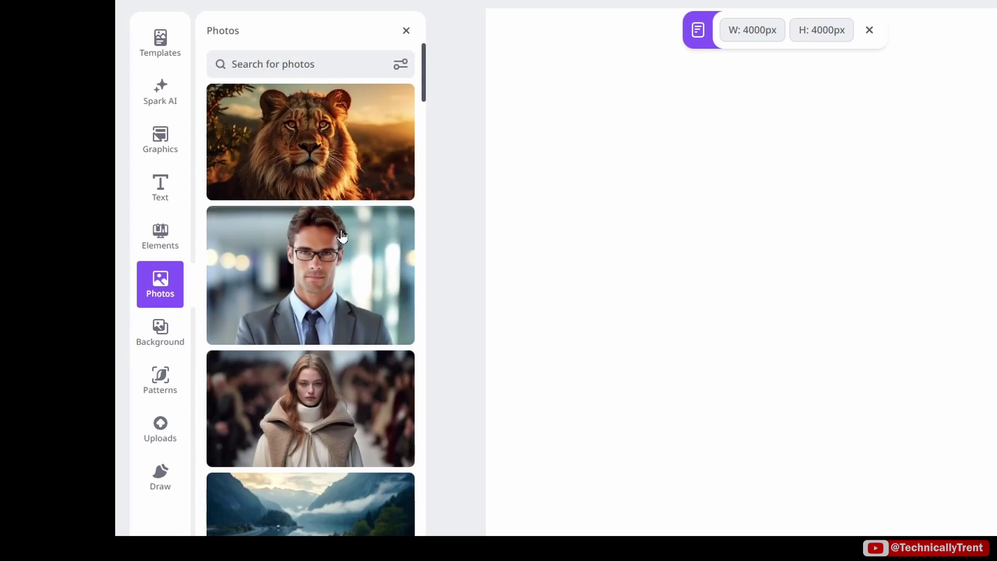
scroll(345, 244, "down", 5)
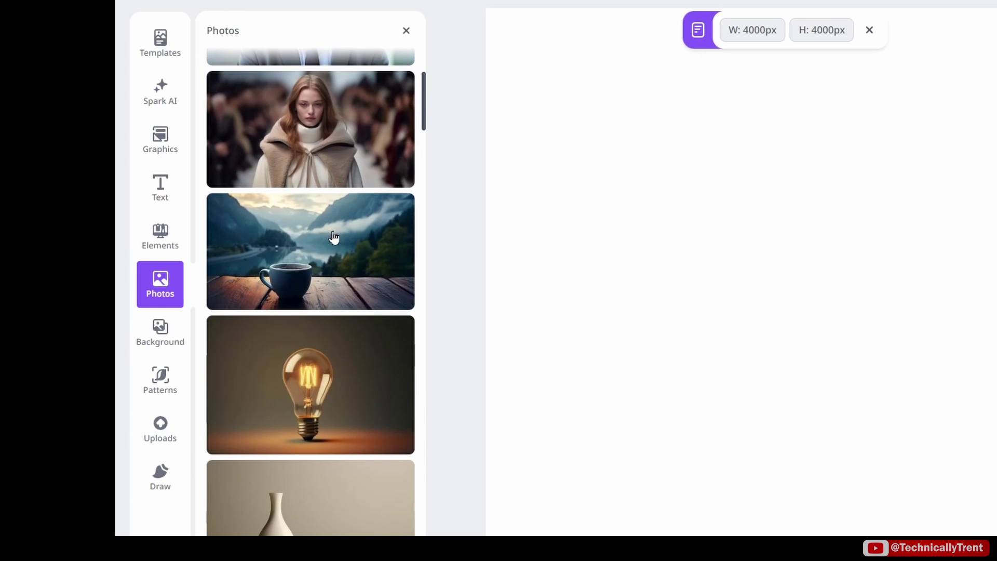
scroll(334, 238, "down", 9)
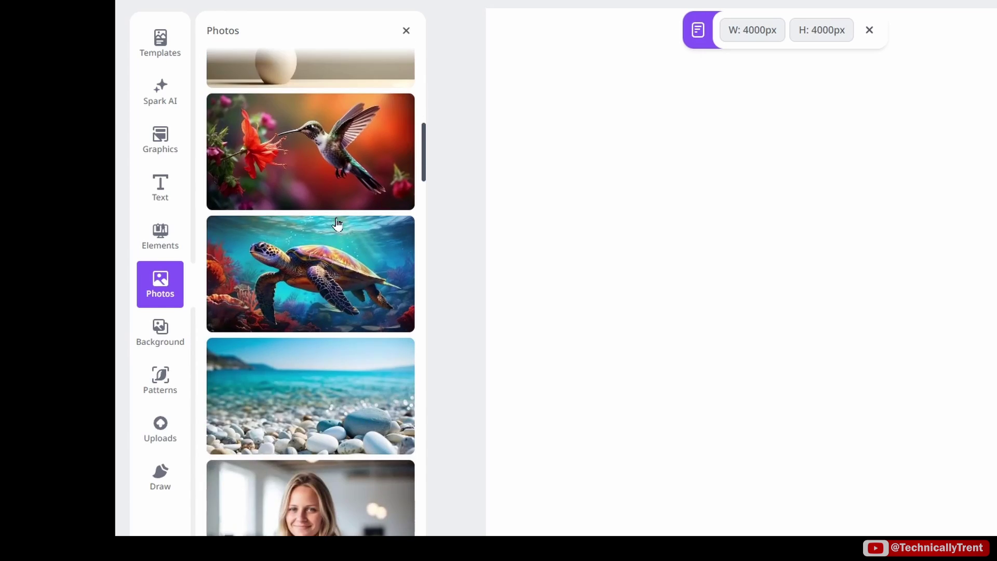
scroll(364, 156, "up", 15)
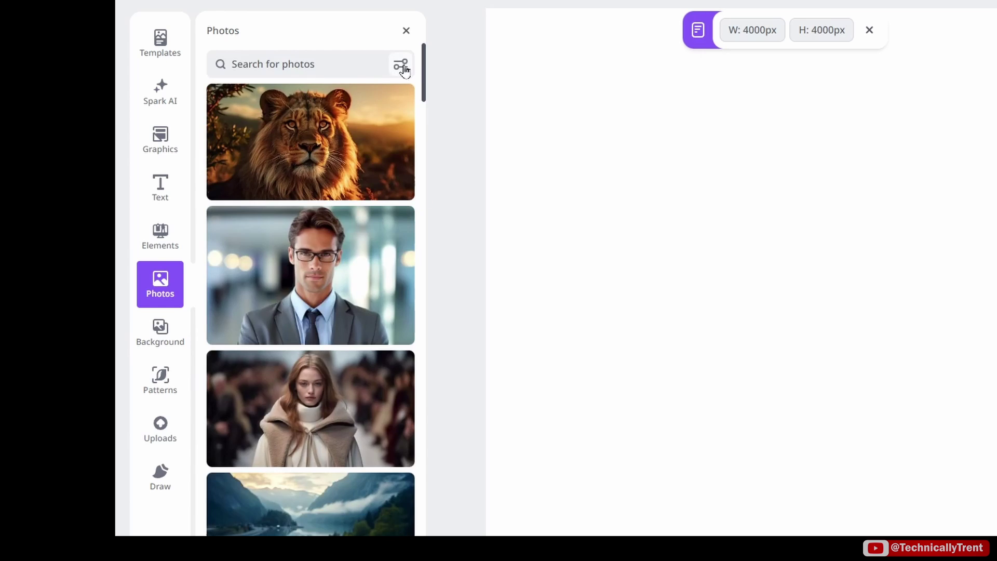
left_click(401, 66)
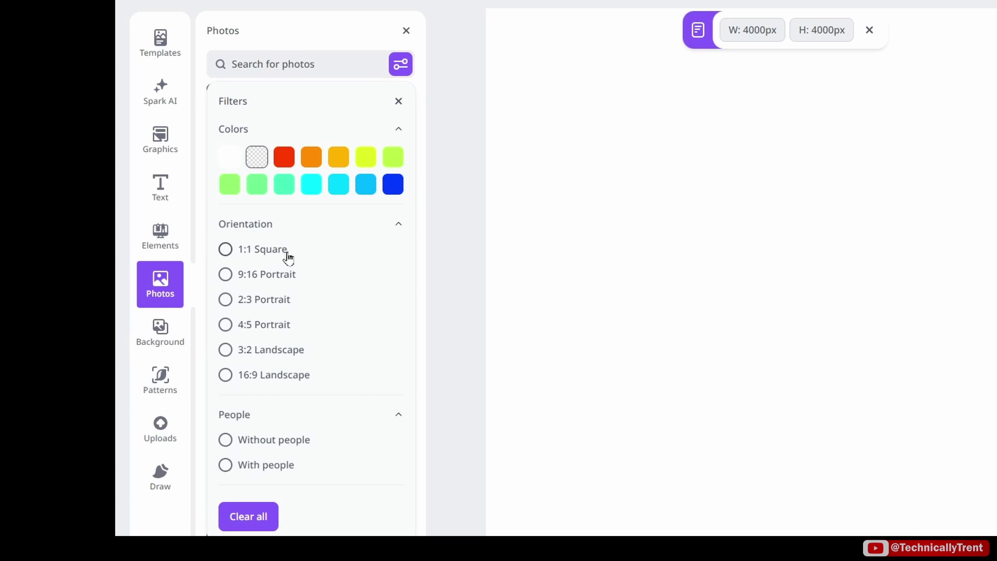
left_click(393, 184)
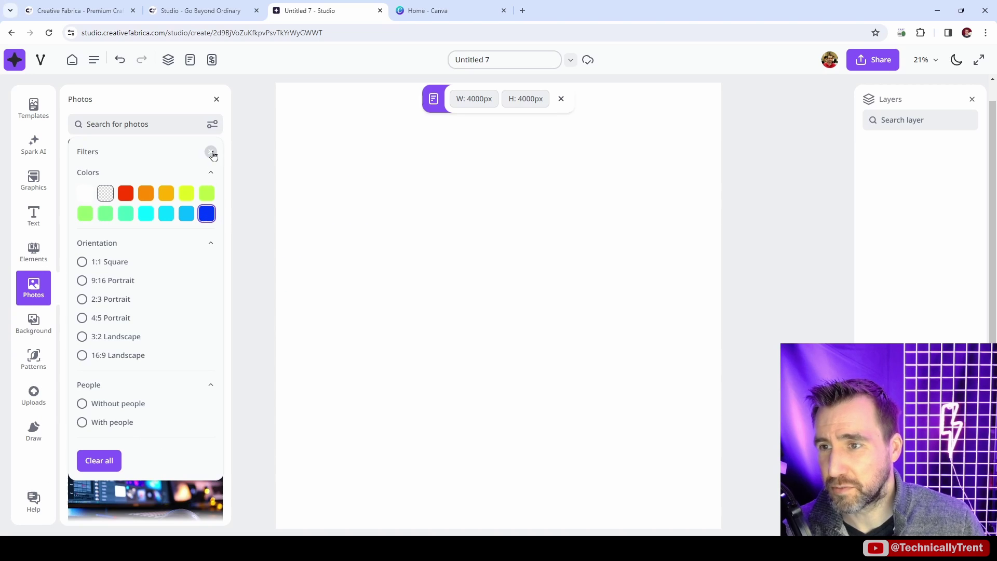
left_click(211, 152)
scroll(151, 257, "down", 10)
scroll(152, 254, "down", 10)
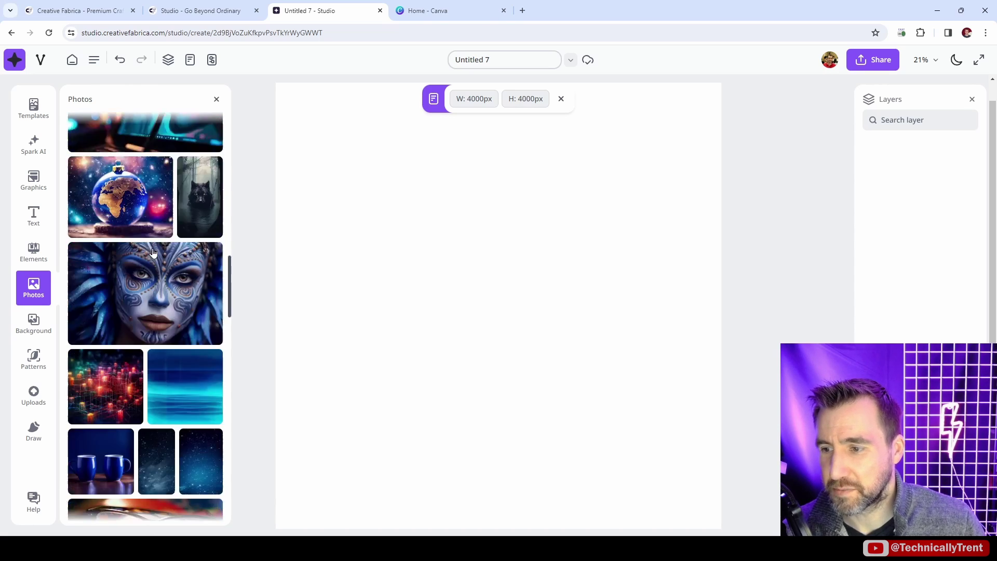
left_click(27, 327)
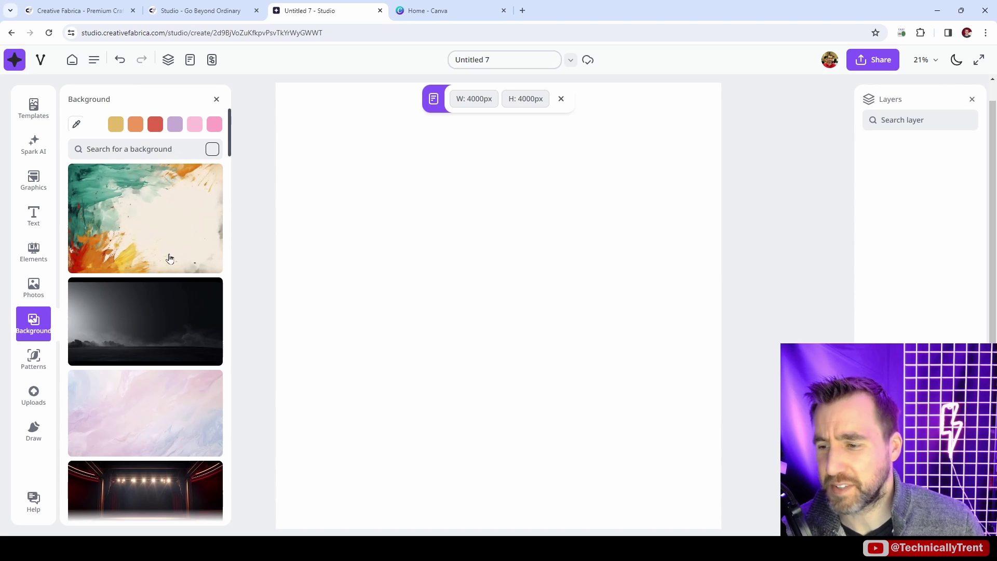
Add the abstract painting background, unlock it and stretch it to fill the 4000 px page.
left_click(158, 212)
scroll(179, 280, "down", 7)
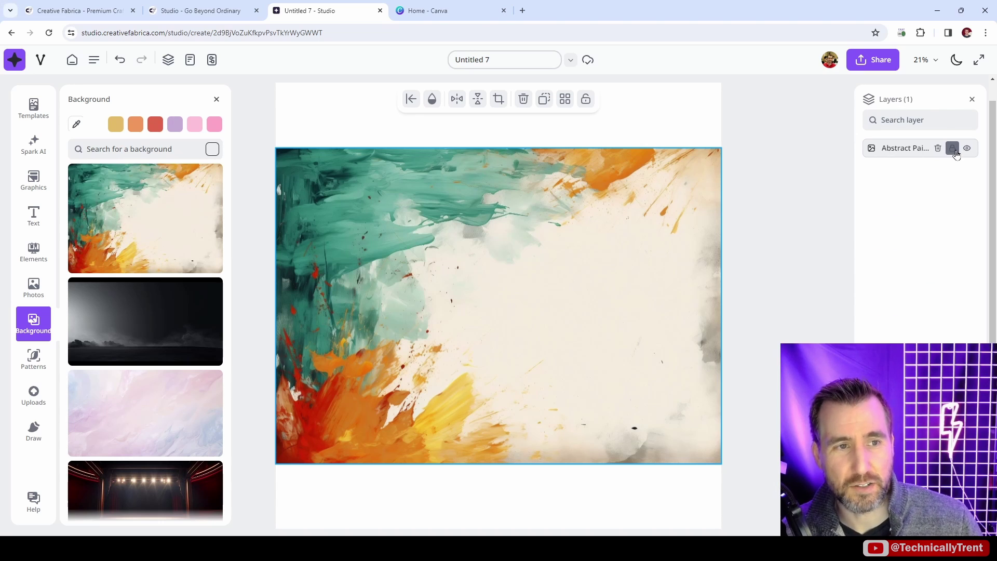
left_click(953, 151)
left_click_drag(508, 271, 571, 270)
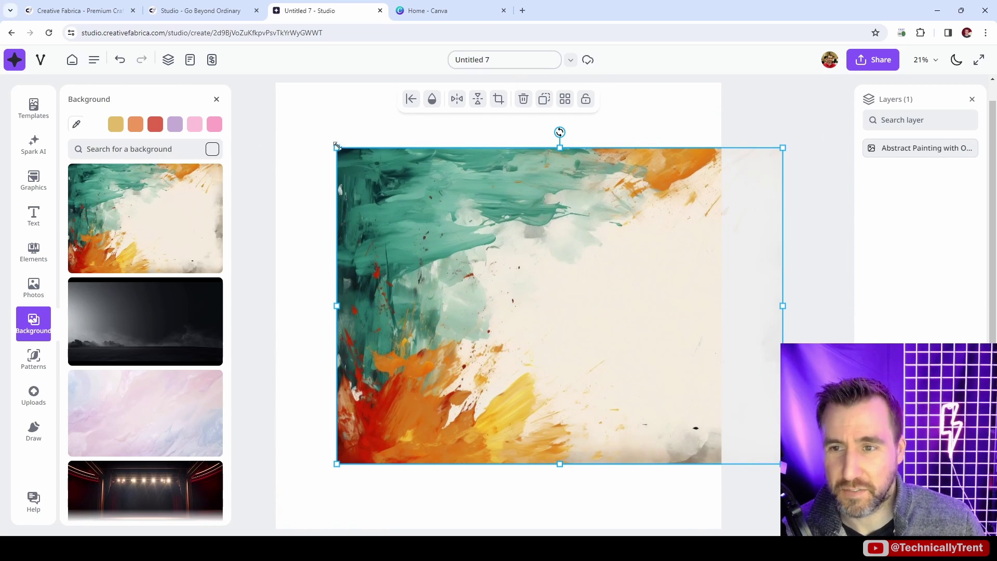
left_click_drag(337, 147, 249, 84)
left_click_drag(701, 100, 715, 160)
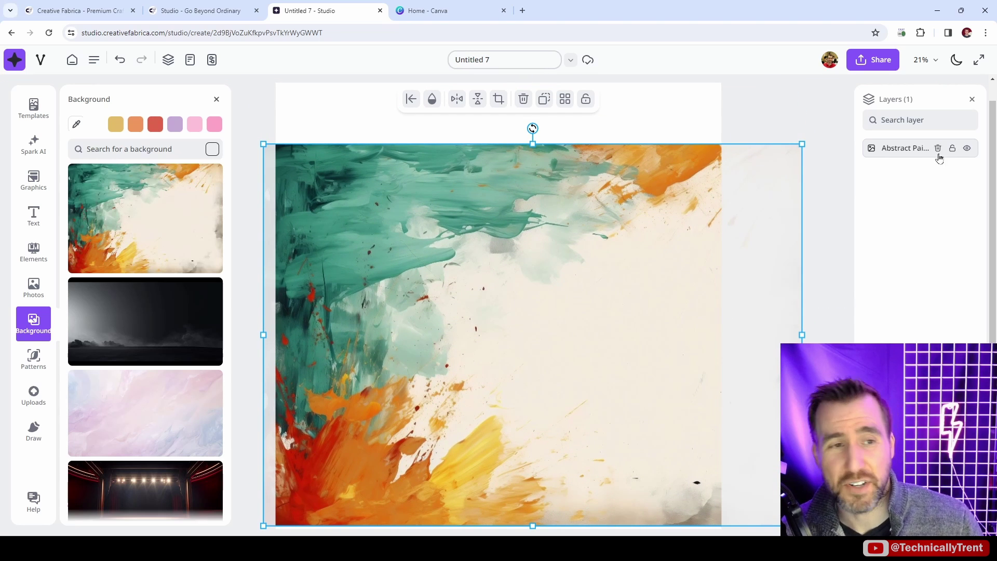
Lock the abstract painting background layer and check how it behaves when selected.
left_click(952, 149)
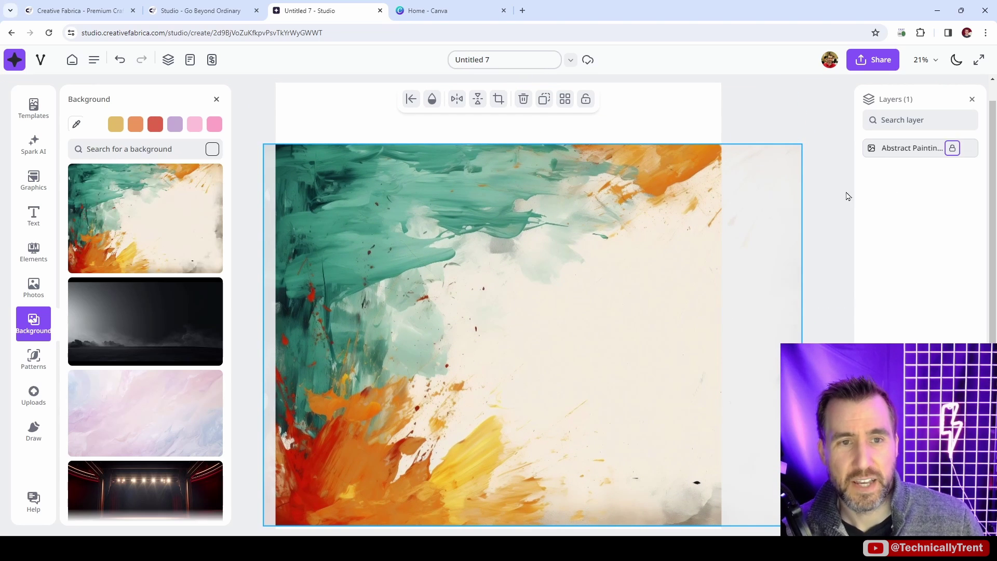
left_click(782, 136)
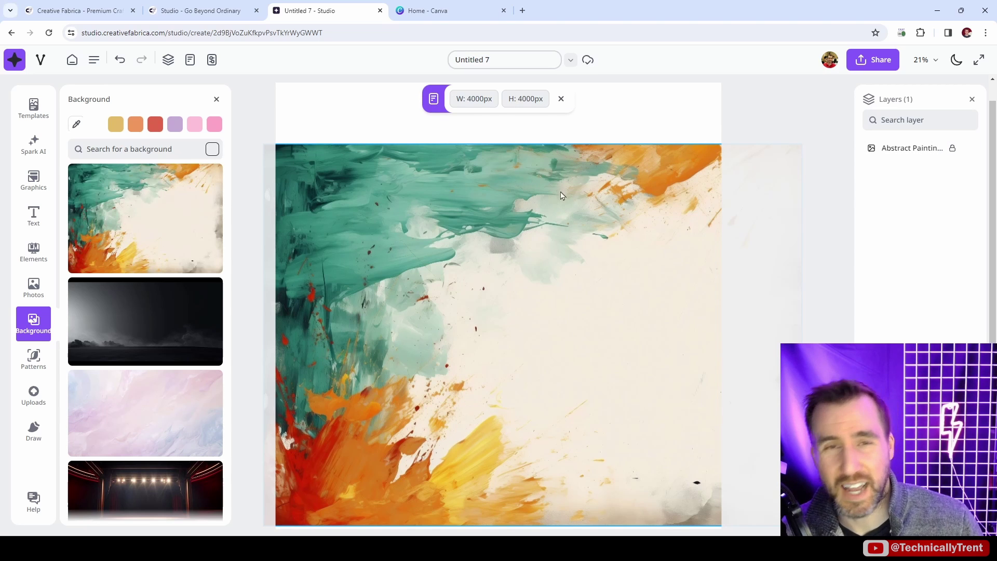
left_click(583, 177)
left_click(730, 132)
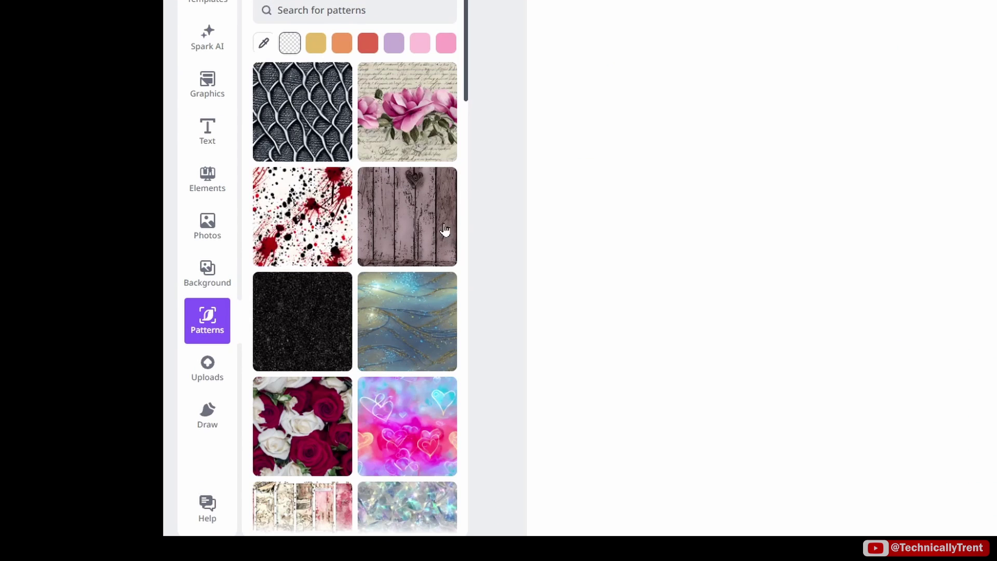
Add the butterfly floral pattern, move it up, and repeat it across the whole 4000 × 4000 px page.
scroll(445, 161, "down", 9)
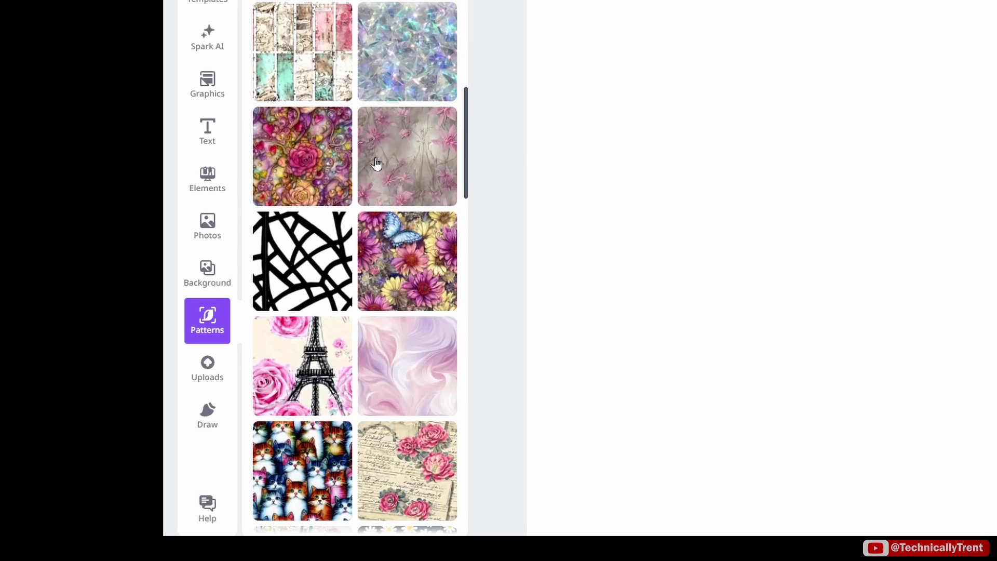
left_click(421, 257)
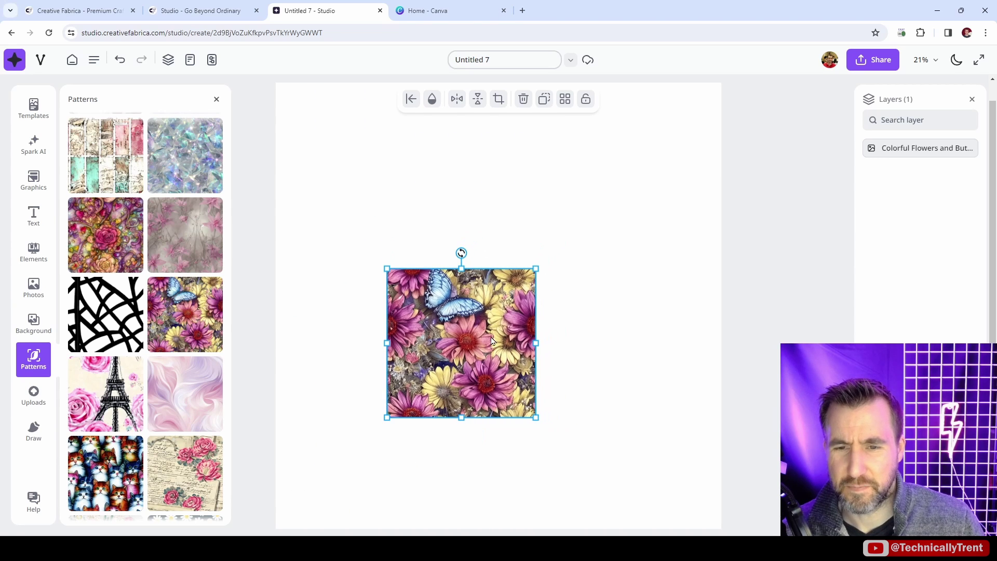
left_click_drag(484, 375, 478, 325)
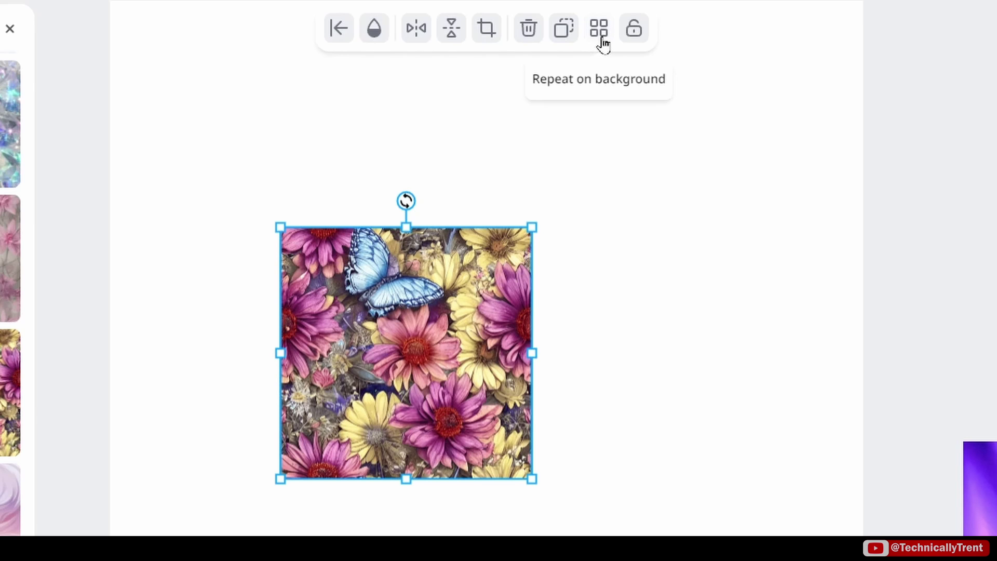
left_click(599, 31)
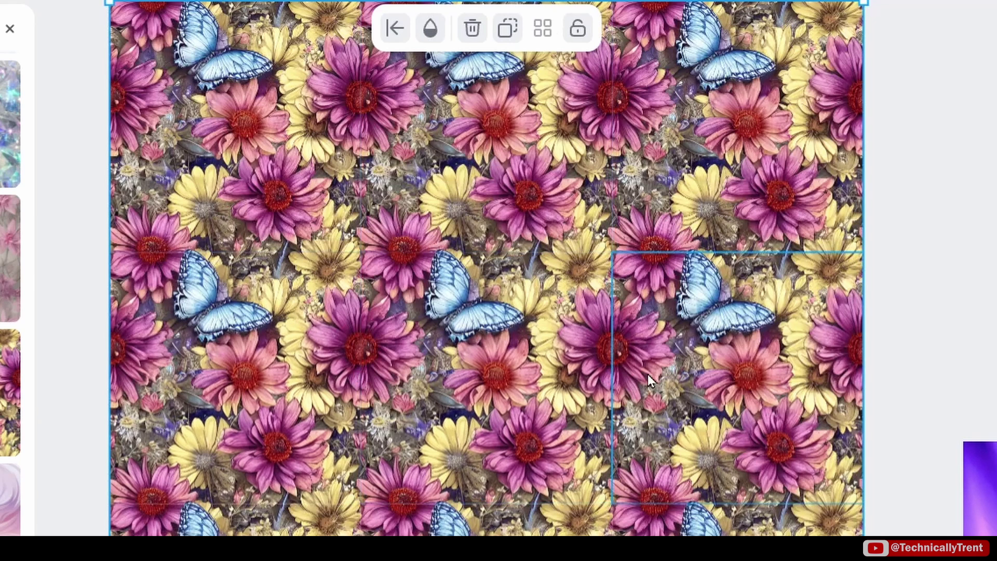
scroll(647, 374, "up", 3)
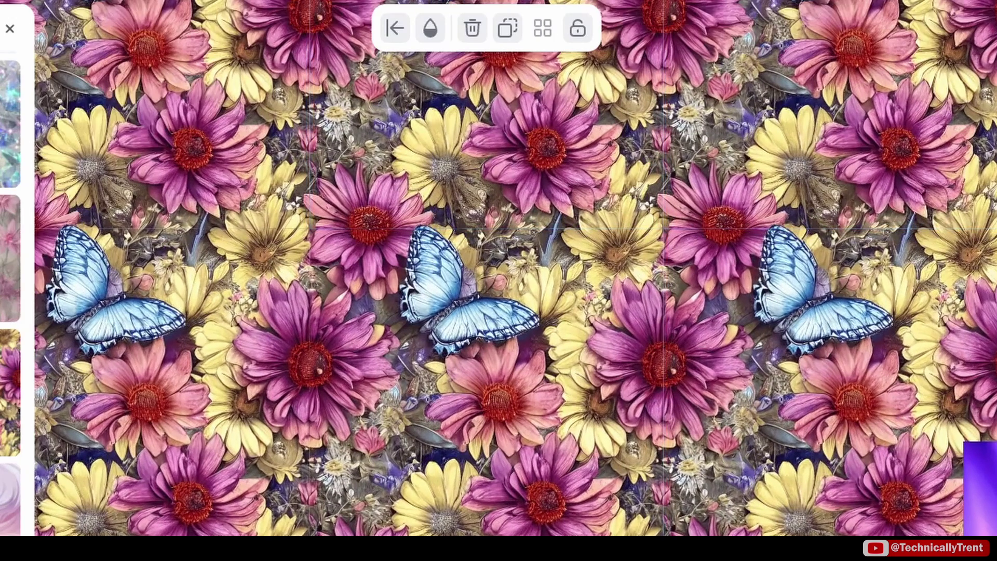
scroll(734, 229, "up", 2)
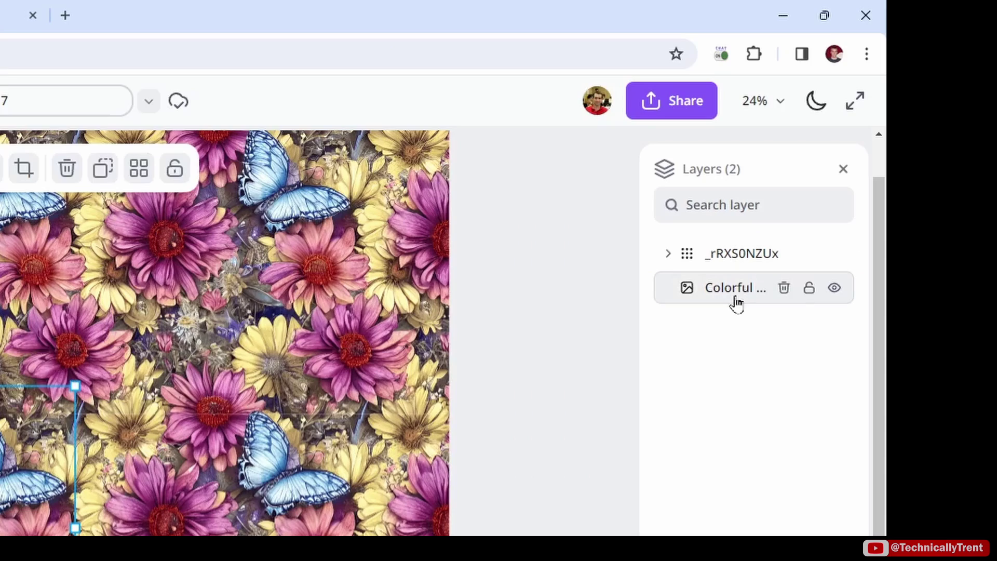
Expand the tiled pattern group in Layers and toggle its visibility off and on twice.
left_click(736, 258)
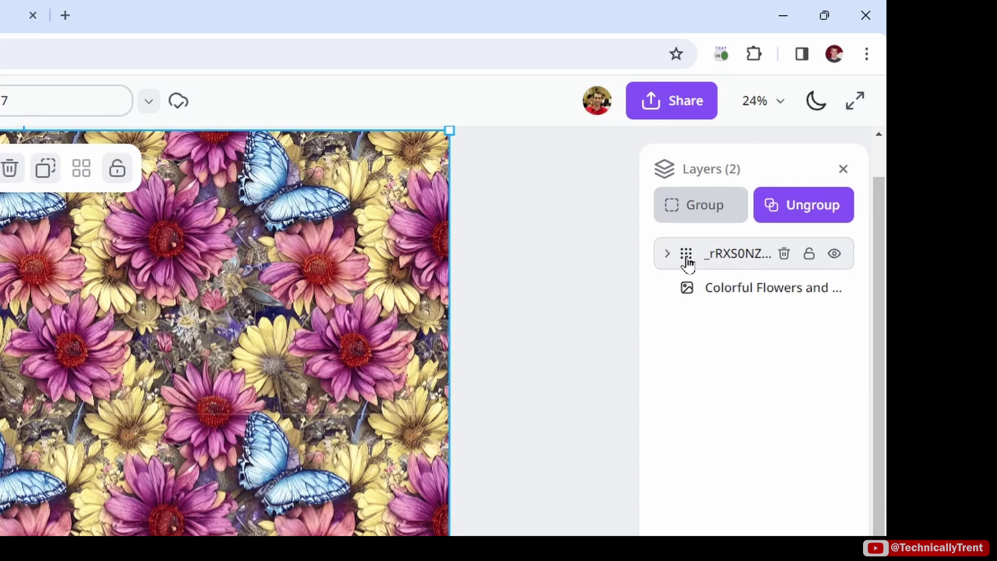
left_click(668, 256)
left_click(835, 254)
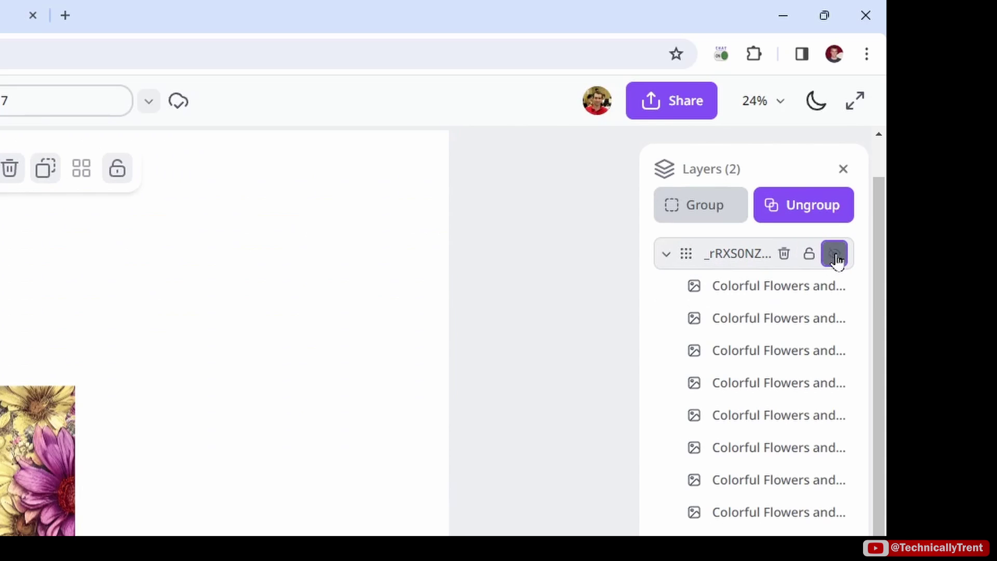
left_click(835, 254)
left_click(835, 255)
left_click(835, 254)
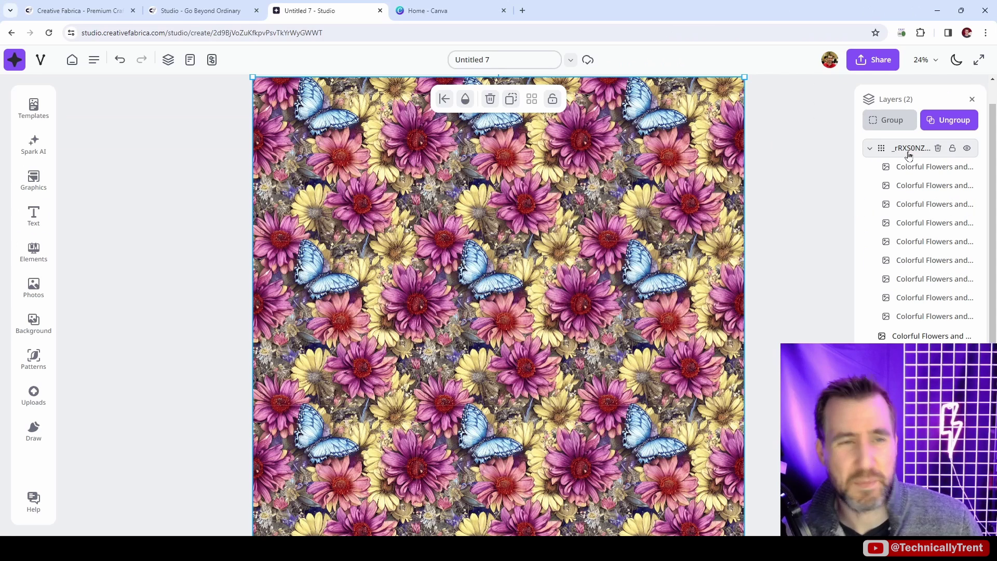
Collapse the pattern group's layer list and dismiss a stray browser context menu.
left_click(906, 150)
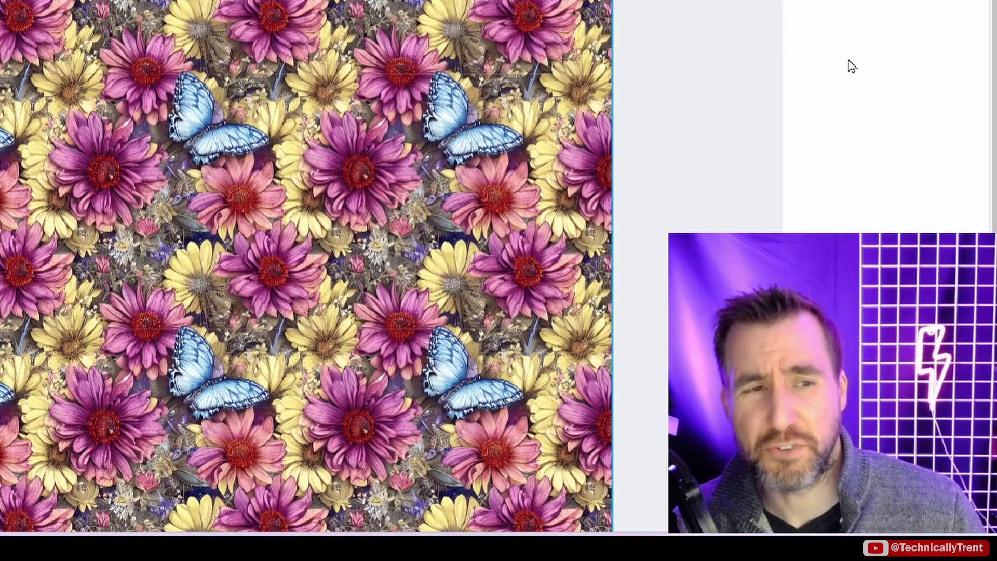
right_click(852, 359)
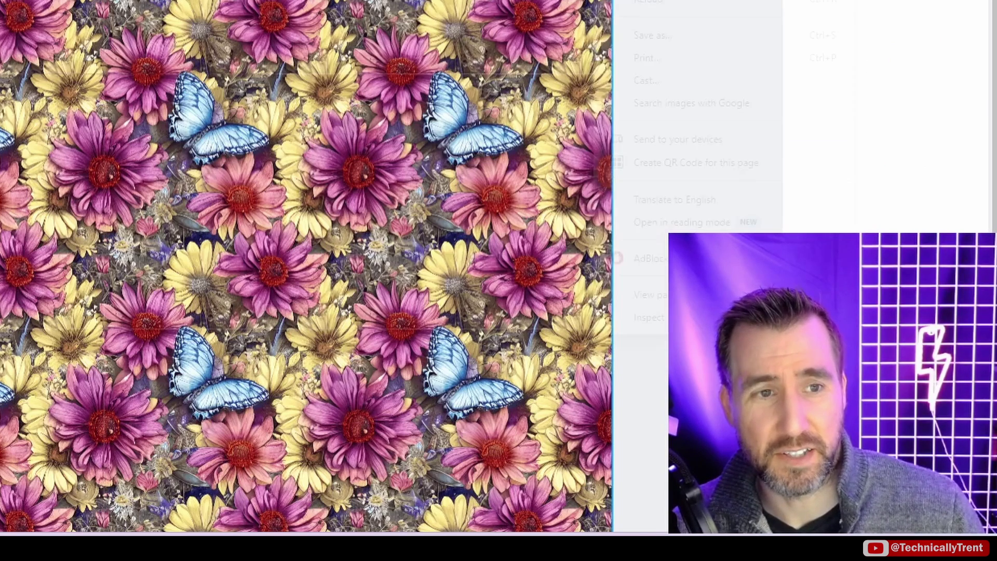
left_click(914, 62)
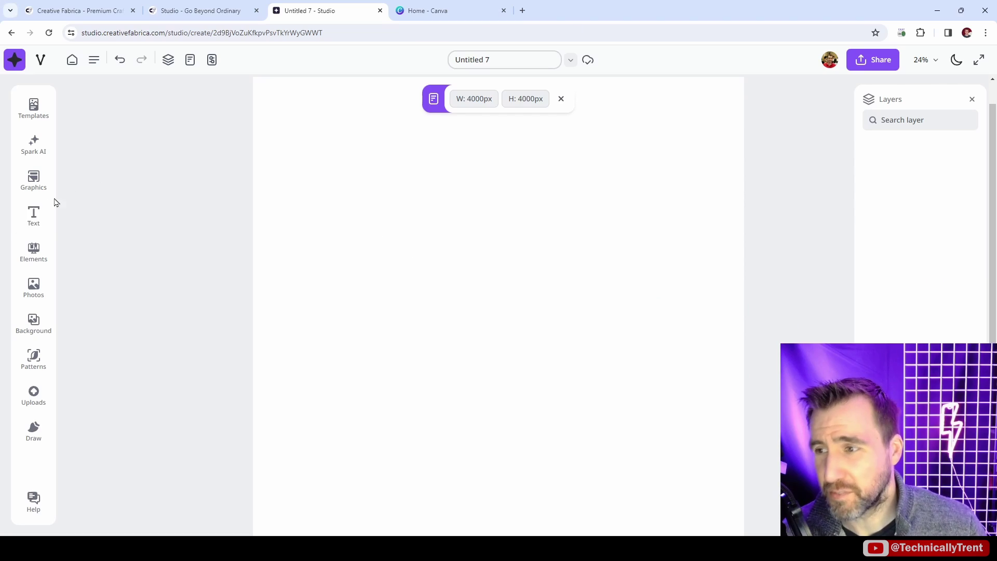
Add Heading, Subheading and body text boxes to the page from the text presets.
left_click(29, 216)
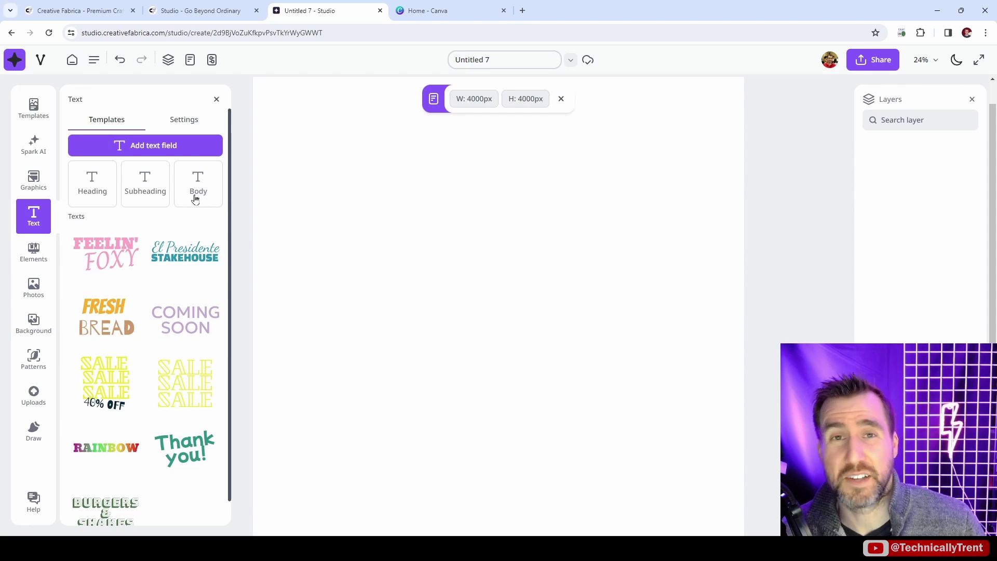
left_click(95, 188)
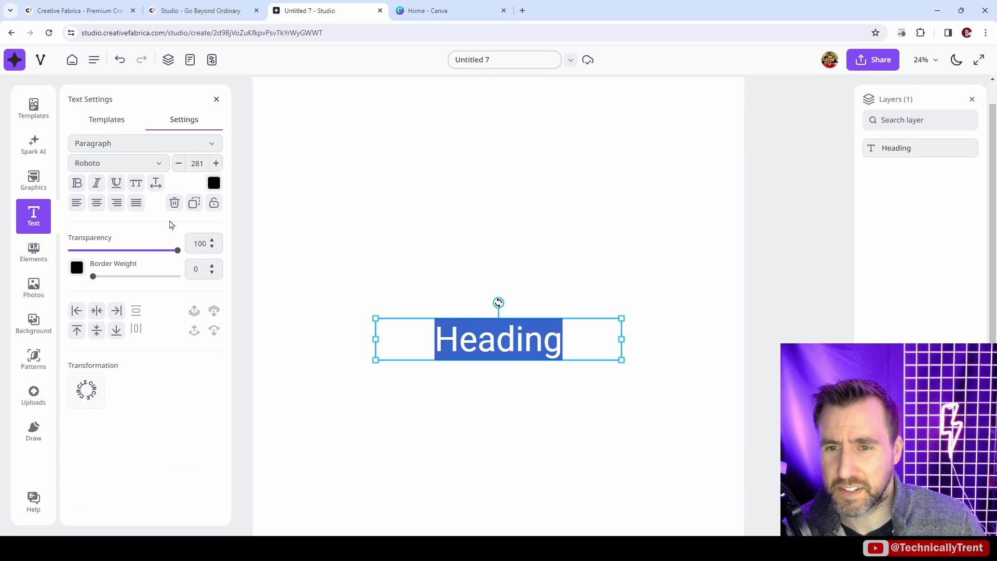
left_click(547, 294)
left_click(34, 216)
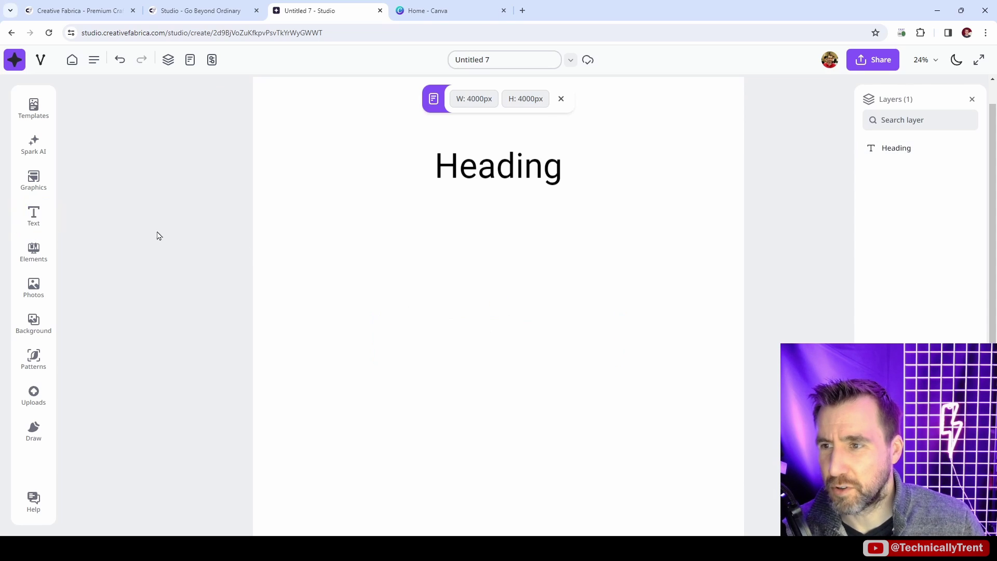
left_click(35, 217)
left_click(140, 191)
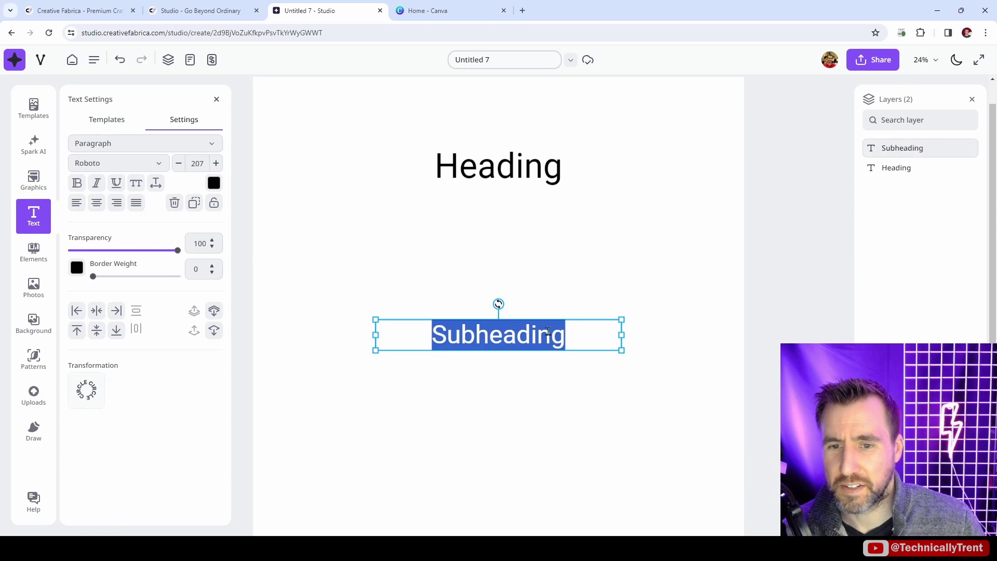
left_click(535, 342)
left_click(333, 253)
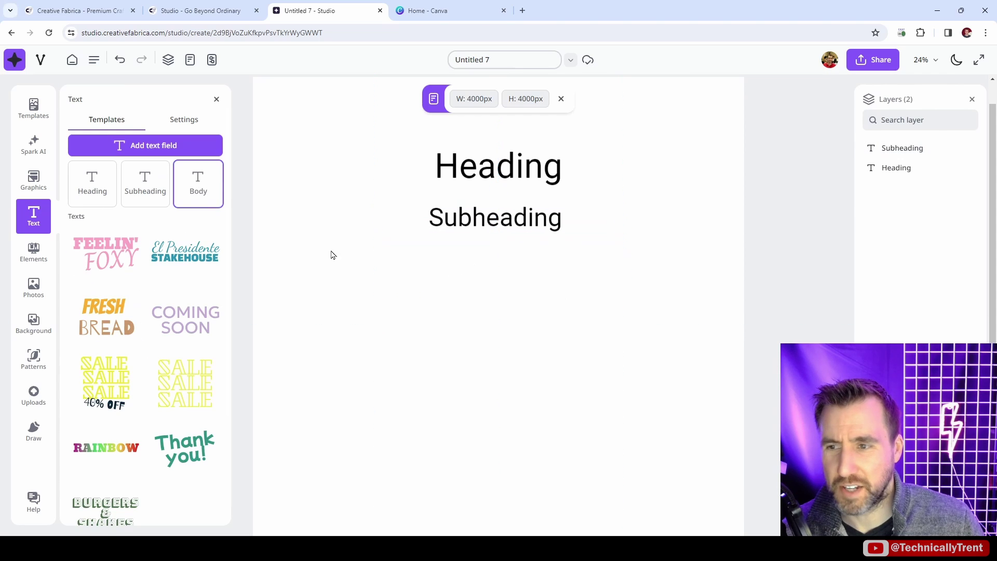
left_click(216, 200)
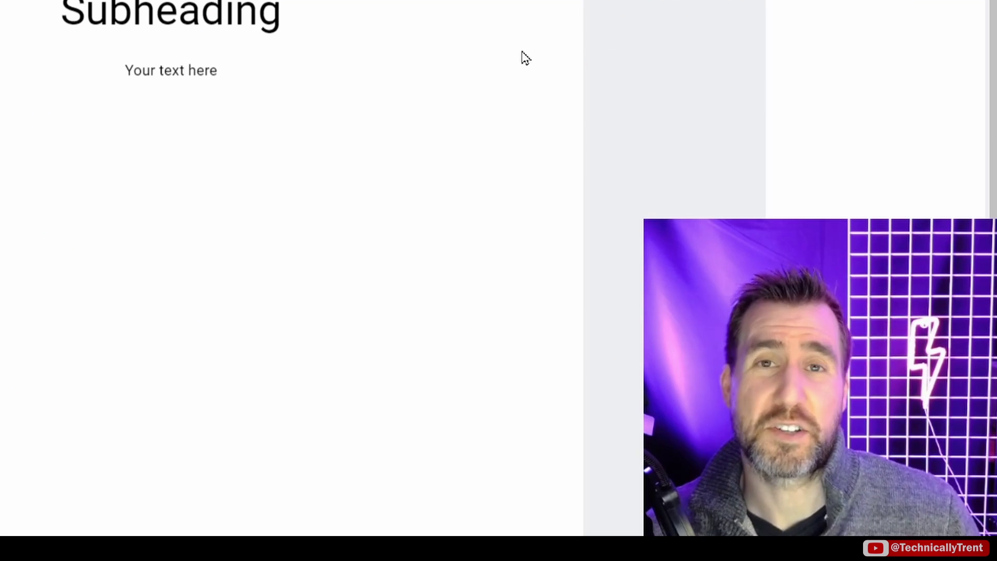
Select the Heading and browse the font list for it.
left_click(499, 167)
left_click(134, 165)
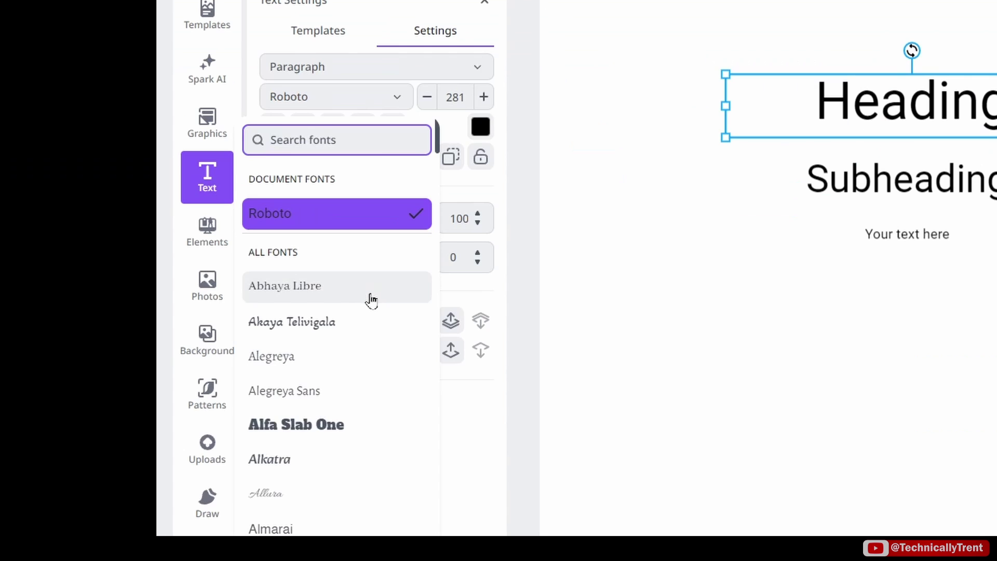
scroll(372, 300, "down", 15)
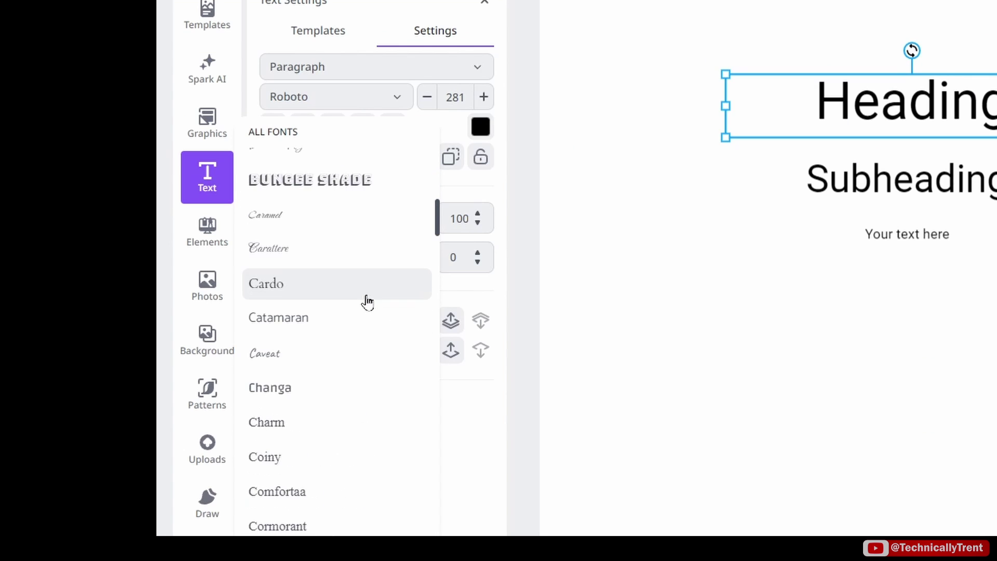
scroll(368, 301, "down", 10)
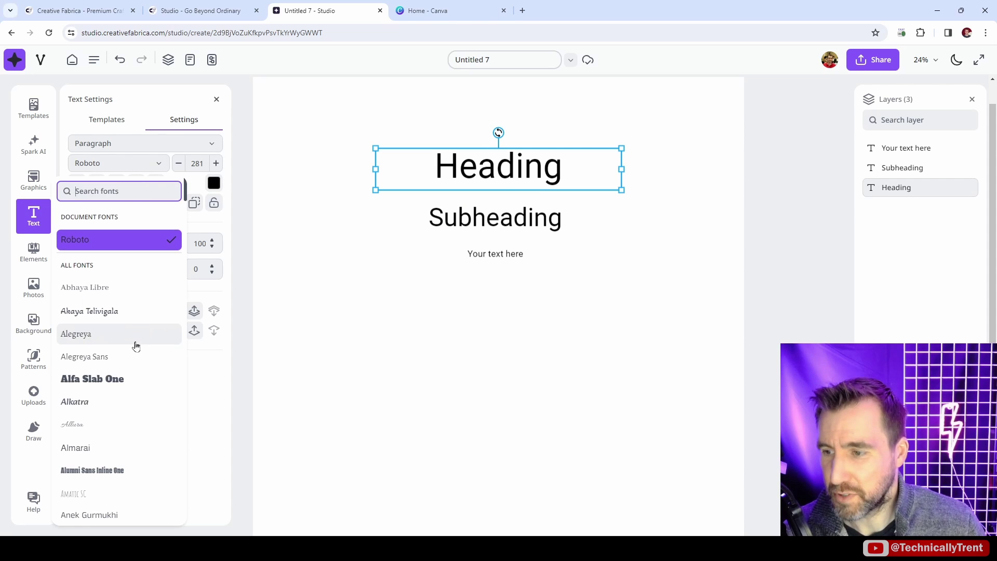
scroll(138, 348, "down", 3)
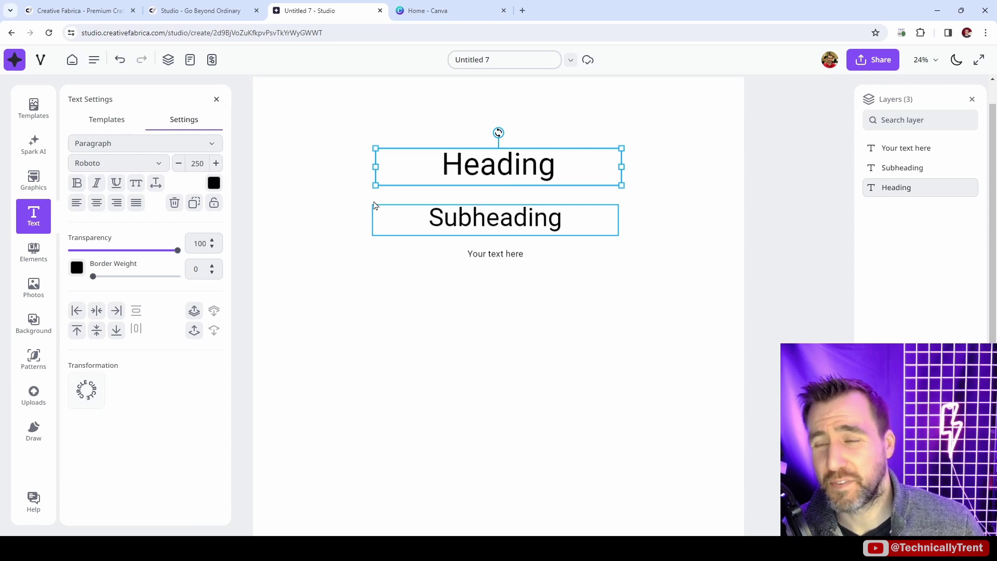
Set the Heading's font size to 250.
double_click(188, 163)
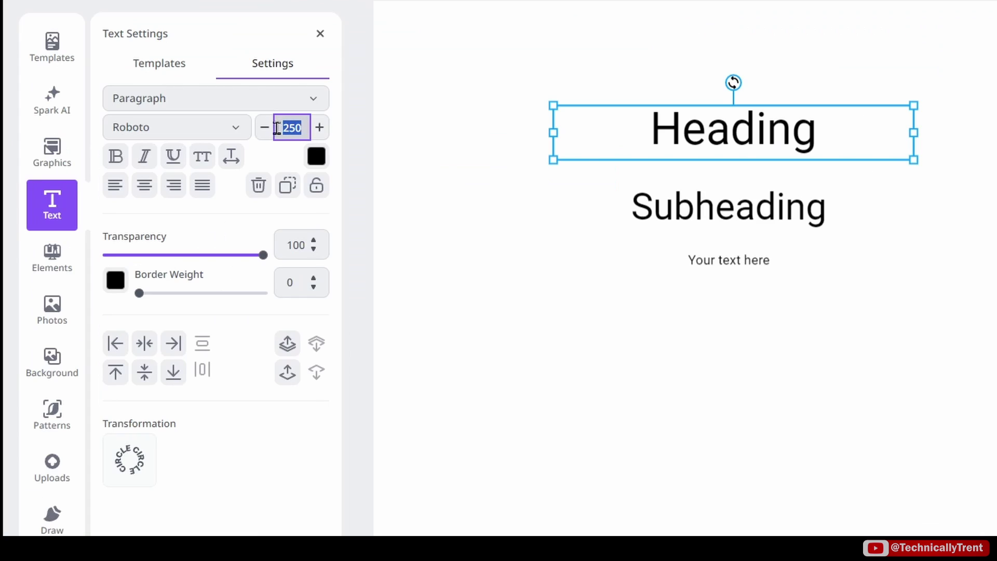
left_click(277, 128)
type("250")
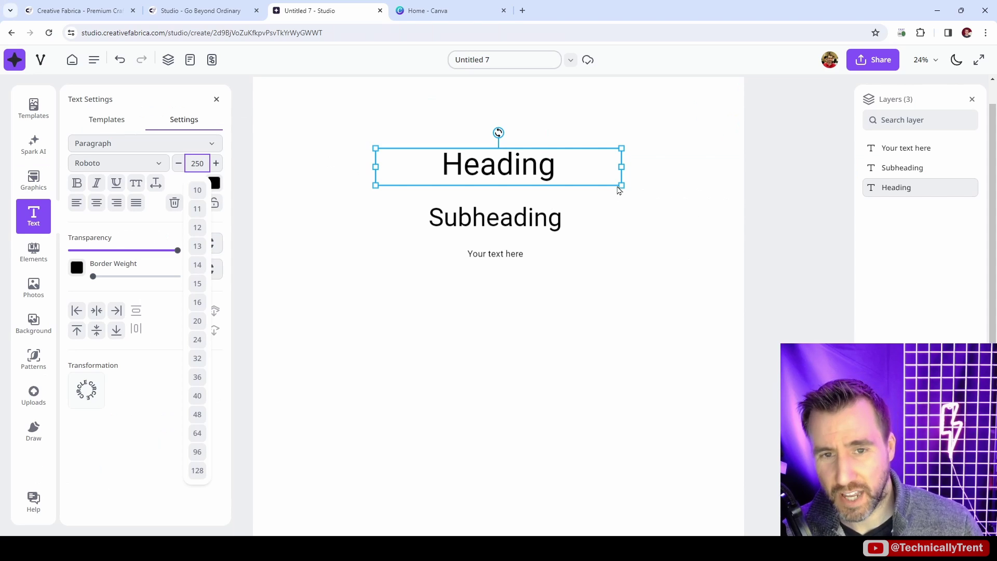
Drag-scale the Heading up to size 645 and nudge it back to centre.
left_click_drag(618, 191, 808, 298)
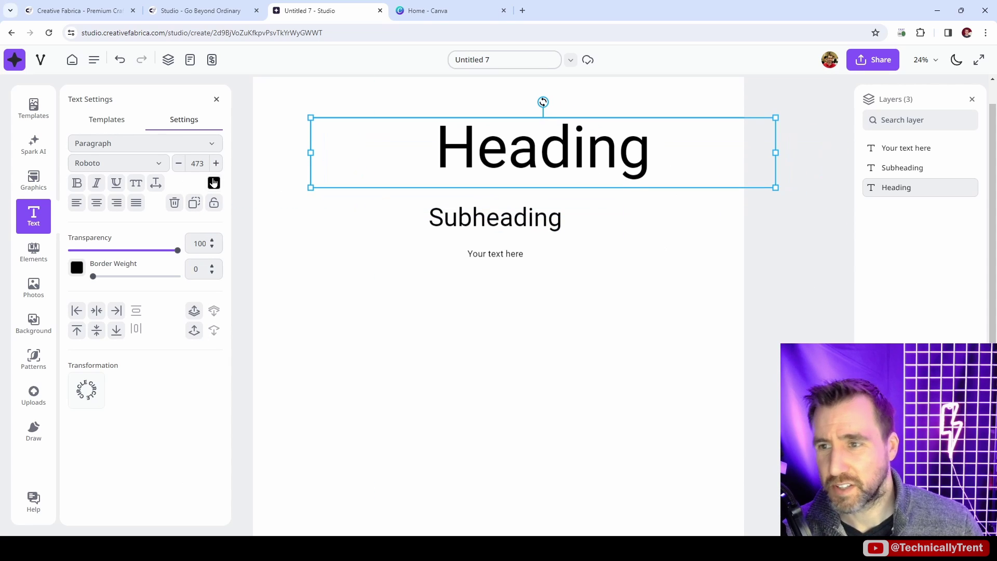
left_click(697, 319)
left_click(363, 192)
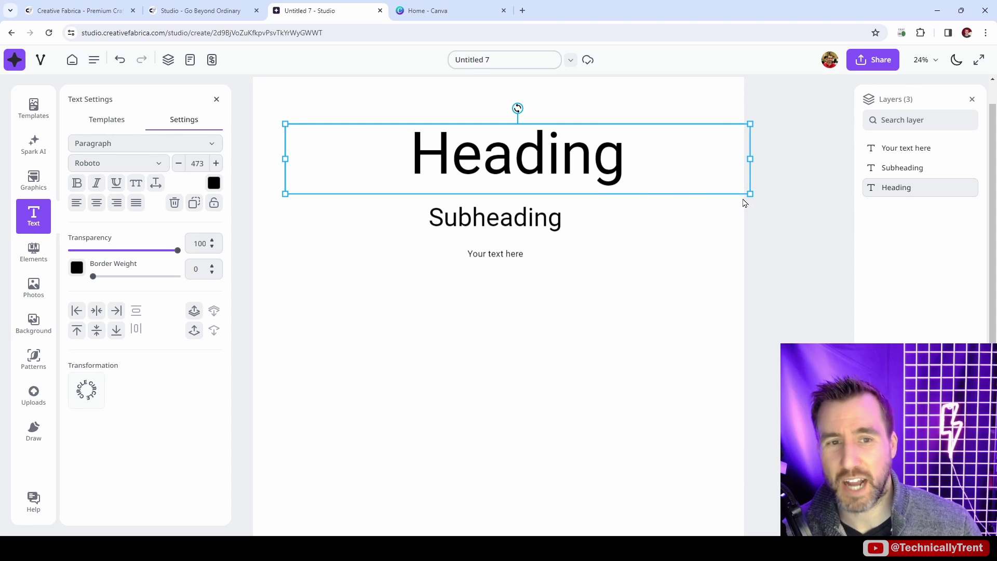
left_click_drag(748, 195, 904, 274)
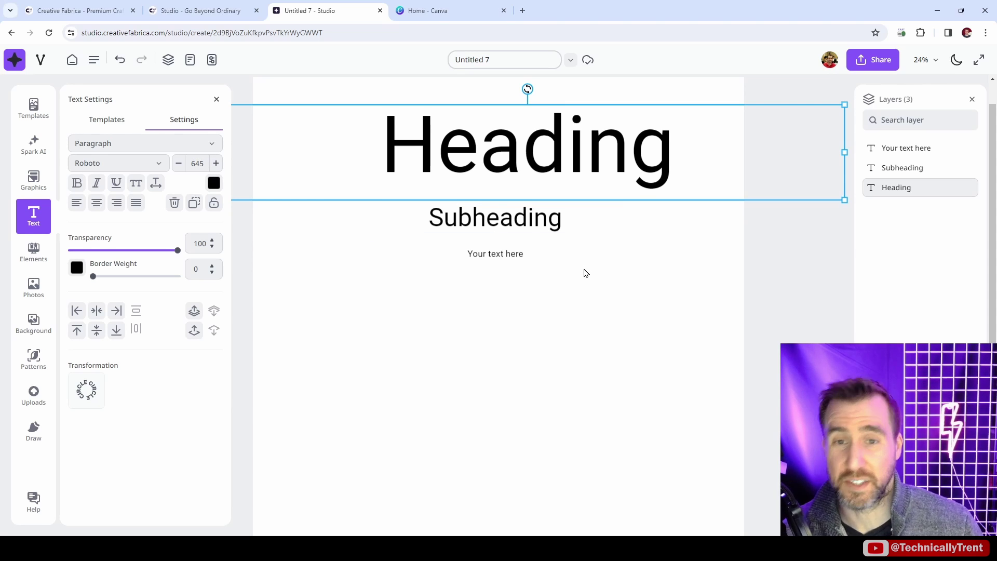
left_click_drag(588, 150, 559, 146)
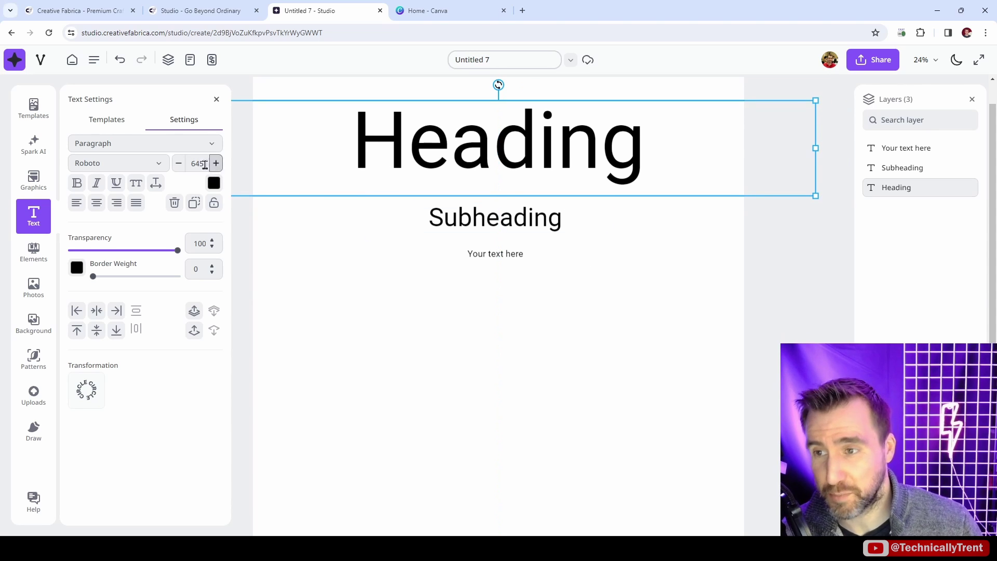
Draw blue pen, orange highlighter and red marker freehand strokes on the page.
left_click(294, 216)
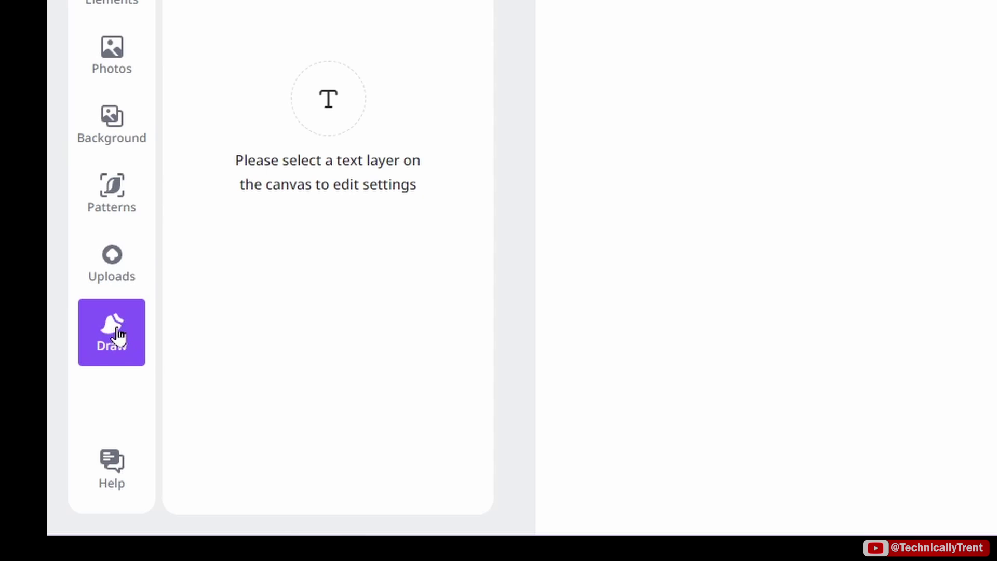
left_click(119, 336)
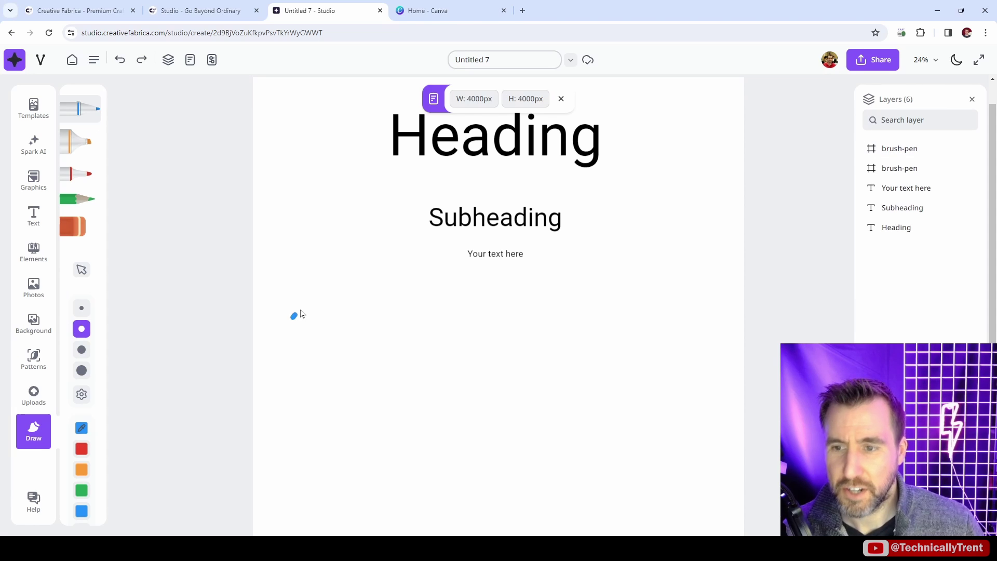
mouse_move(611, 114)
left_mouse_down()
mouse_move(755, 149)
mouse_move(823, 87)
left_mouse_up()
mouse_move(429, 346)
left_mouse_down()
mouse_move(475, 290)
mouse_move(557, 308)
left_mouse_up()
left_click(86, 174)
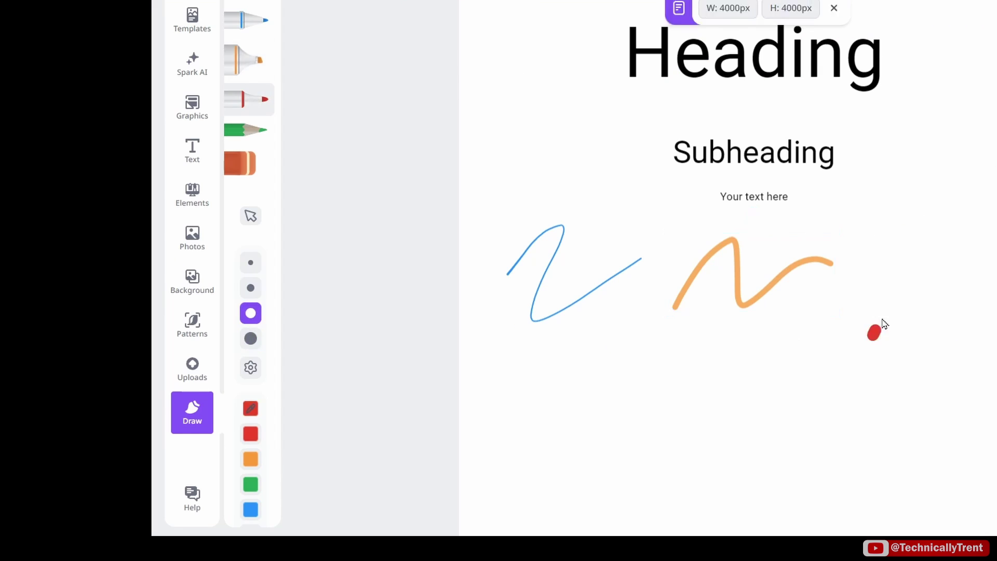
left_click_drag(873, 335, 986, 278)
Draw a thin green pencil stroke, then change the pencil colour to blue.
left_click(248, 130)
mouse_move(603, 378)
left_mouse_down()
mouse_move(750, 356)
mouse_move(812, 327)
left_mouse_up()
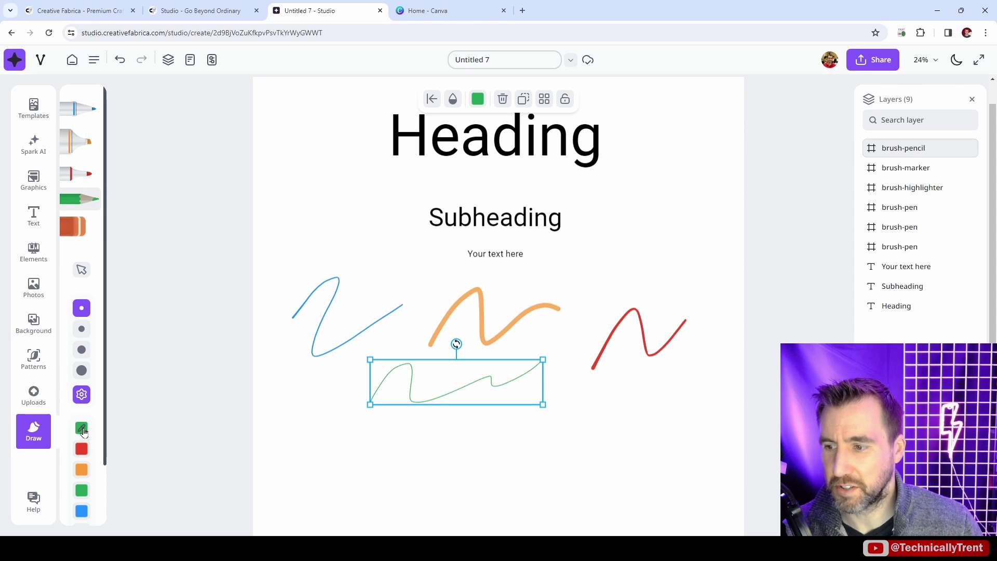
left_click(82, 430)
left_click_drag(170, 420, 175, 420)
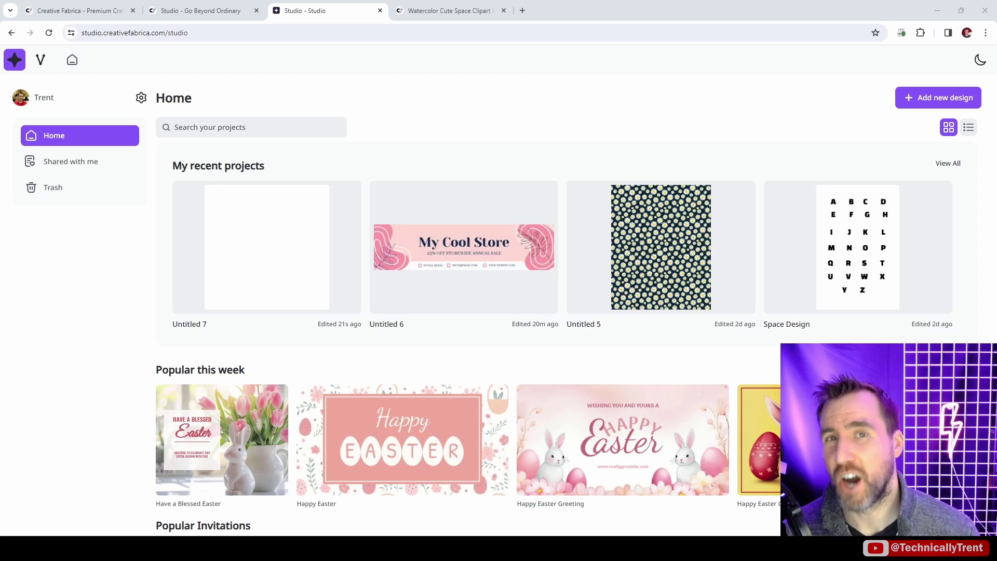
Switch to the Watercolor Cute Space Clipart tab with Ctrl+Tab and scroll down its page.
key("ctrl+Tab")
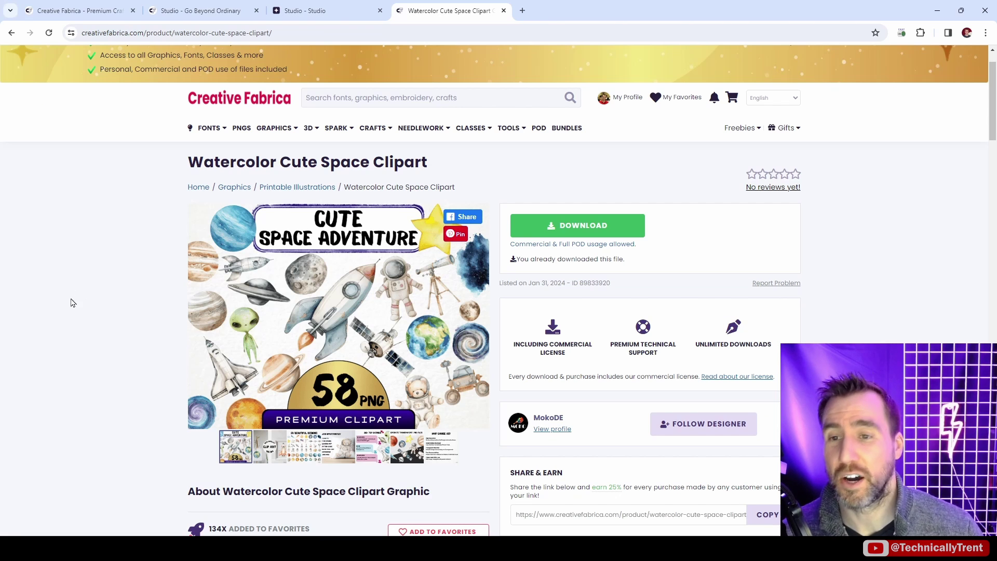
scroll(76, 269, "down", 1)
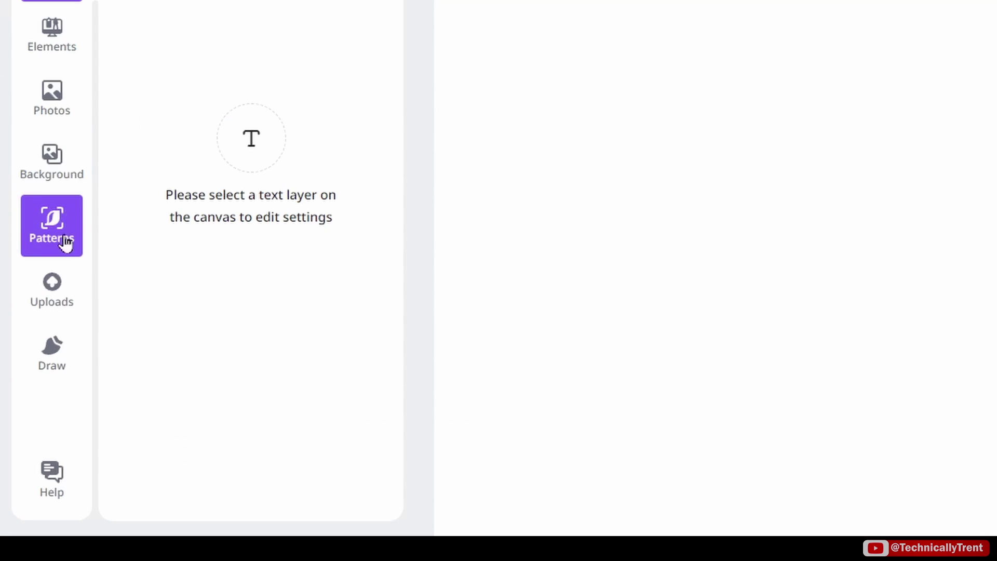
Open Uploads and go into the SpaceArt folder of watercolour space images.
left_click(37, 387)
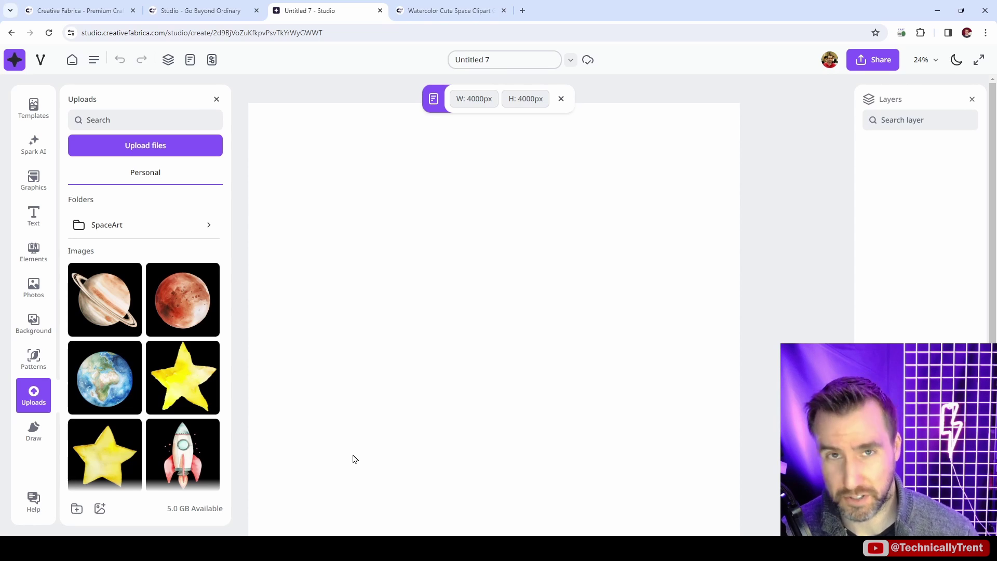
scroll(156, 260, "down", 2)
scroll(164, 273, "up", 2)
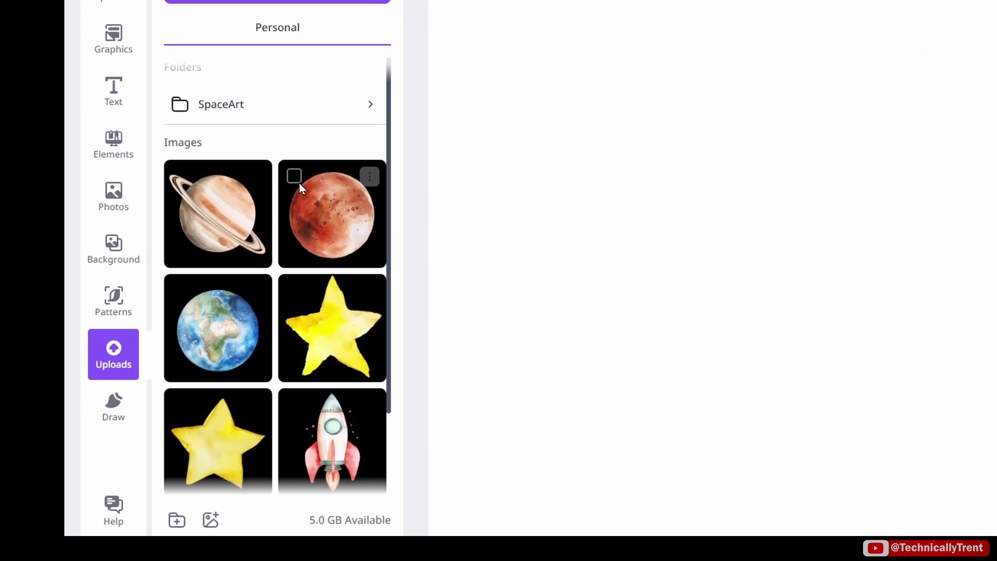
left_click(232, 108)
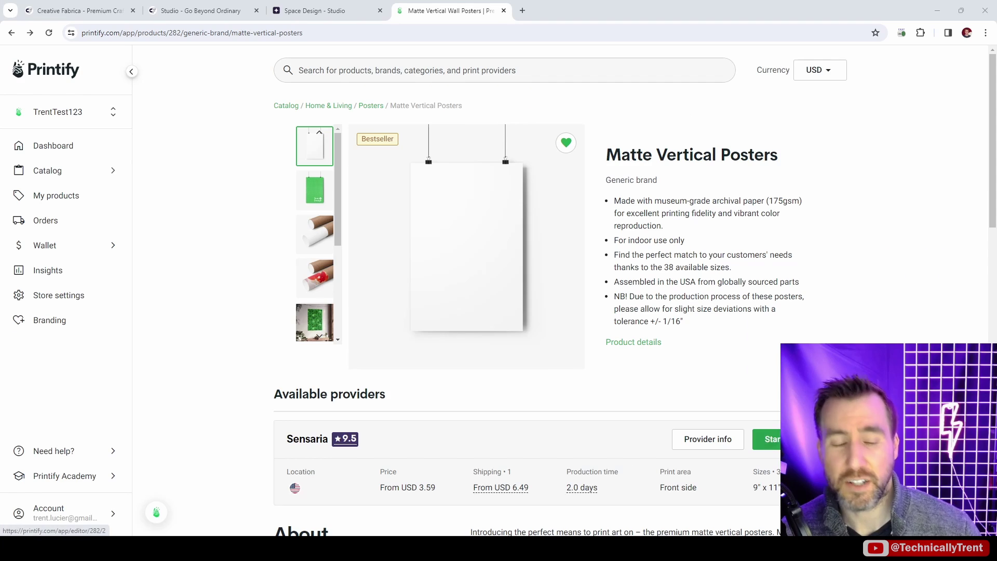
Start designing the Matte Vertical Posters to view its 7200 × 10800 px print area, then return to Studio.
left_click(649, 392)
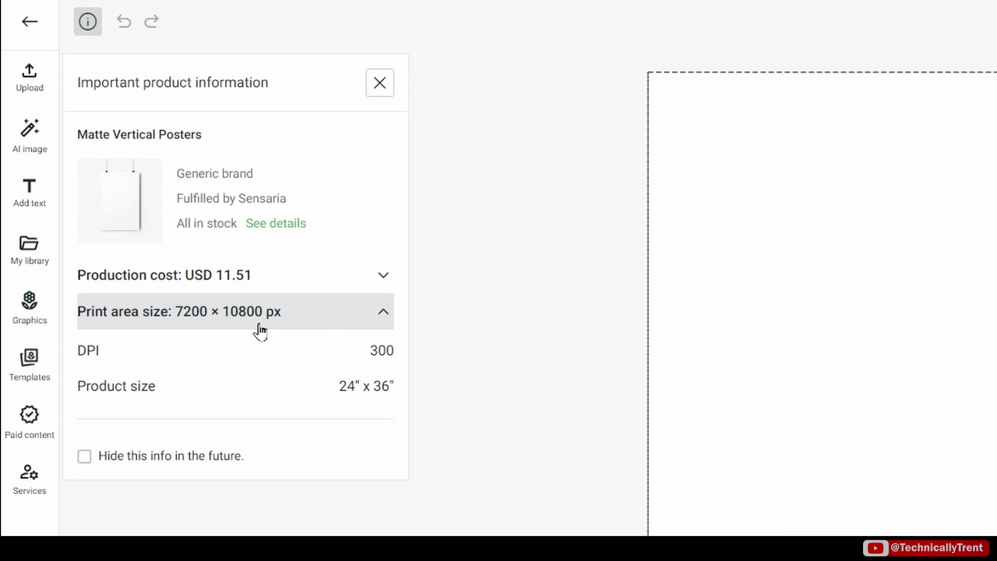
left_click(311, 10)
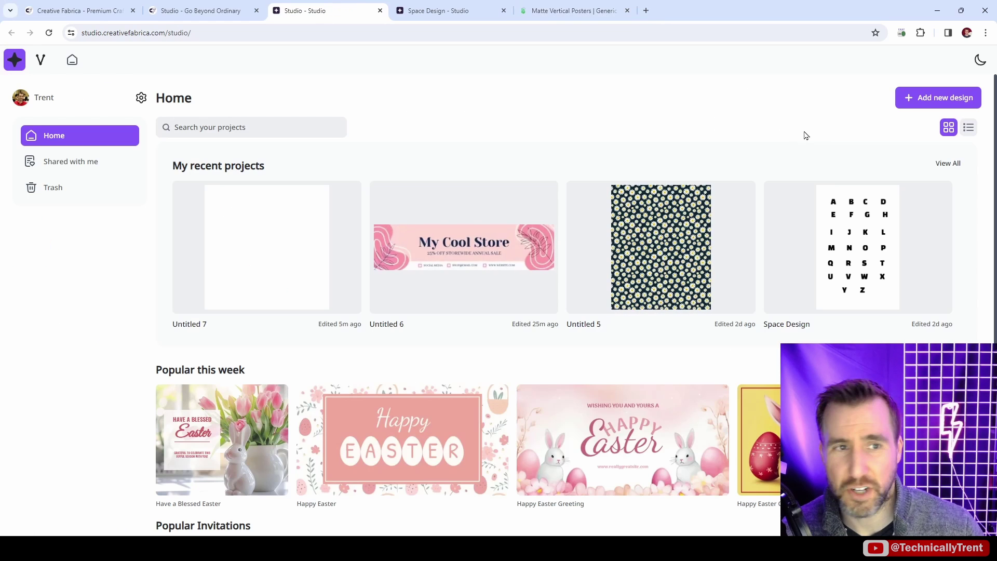
Create a new blank design sized 7200 px wide by 10800 px high.
left_click(951, 97)
double_click(640, 177)
type("7200")
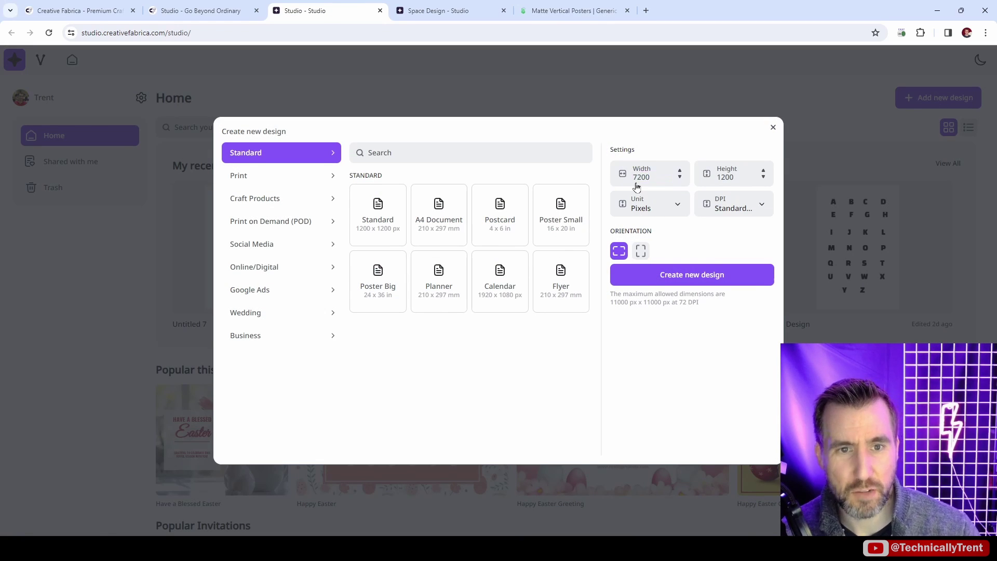
left_click(733, 177)
double_click(731, 178)
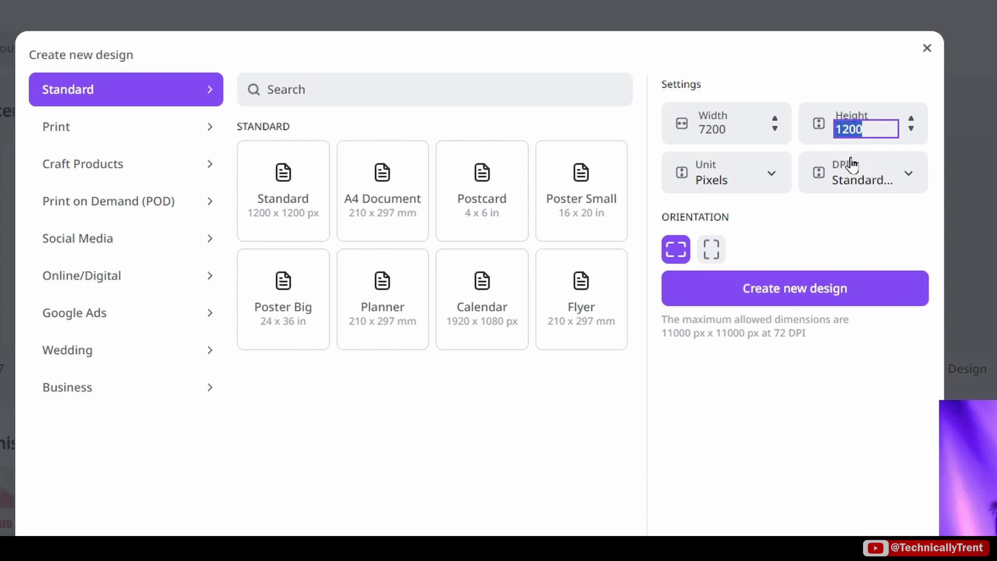
type("10800")
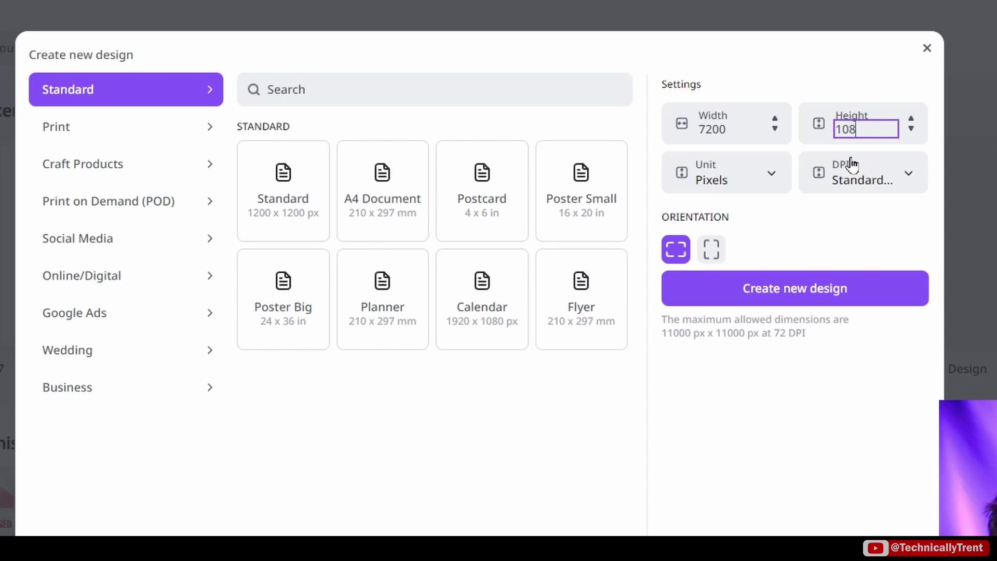
left_click(725, 288)
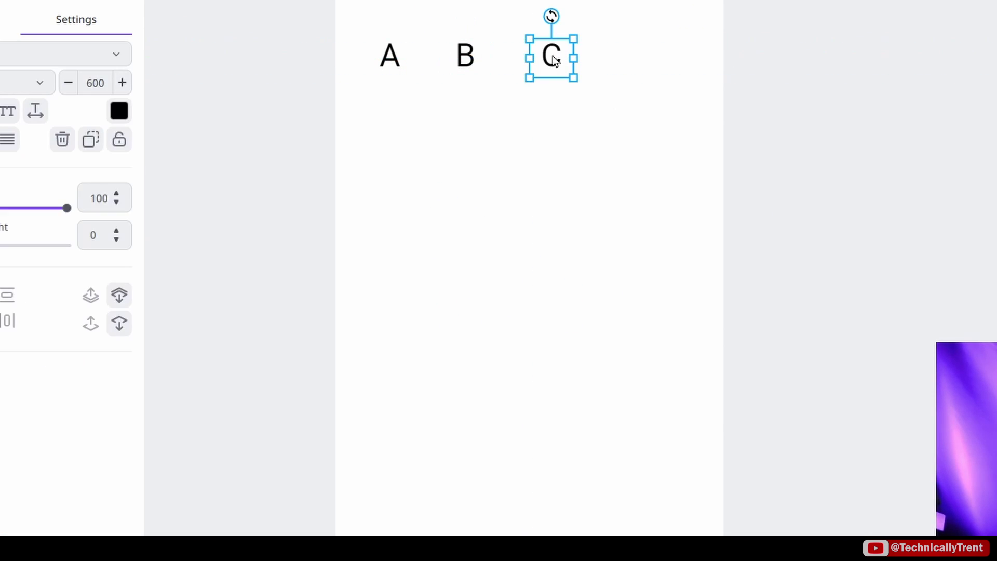
Change the font of all 26 alphabet letters to Angkor.
left_click_drag(285, 115, 695, 512)
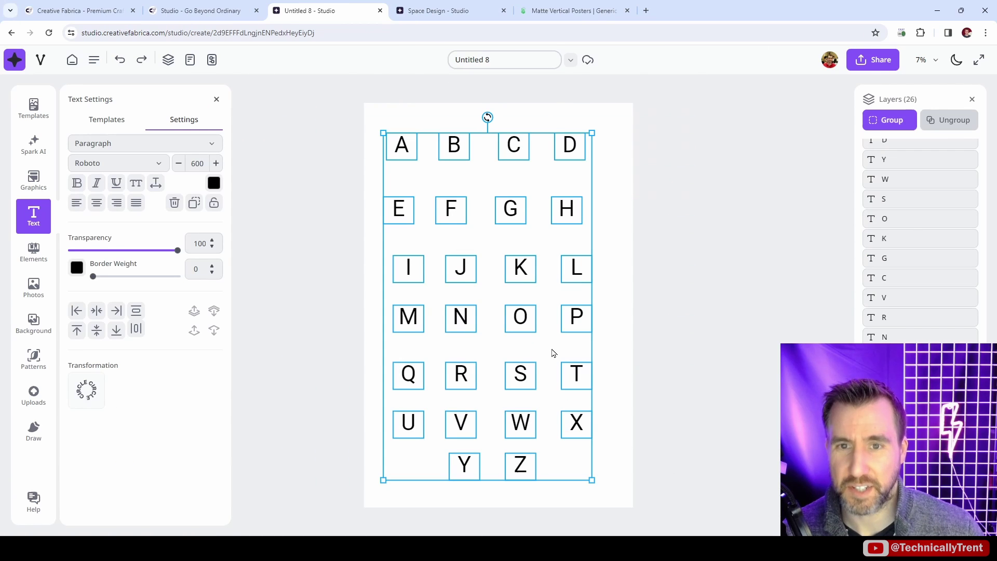
left_click(156, 163)
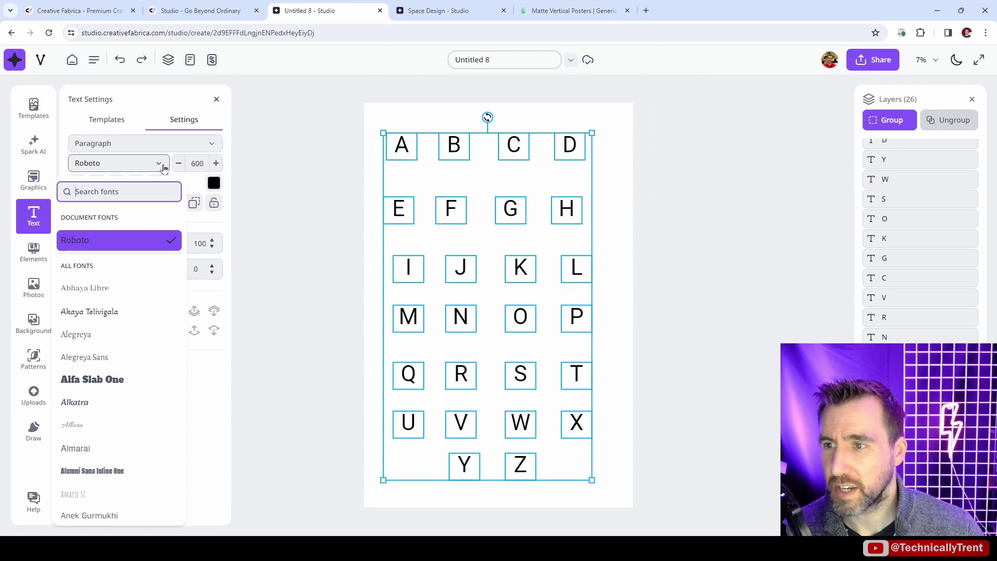
scroll(118, 313, "down", 5)
left_click(78, 349)
left_click(705, 180)
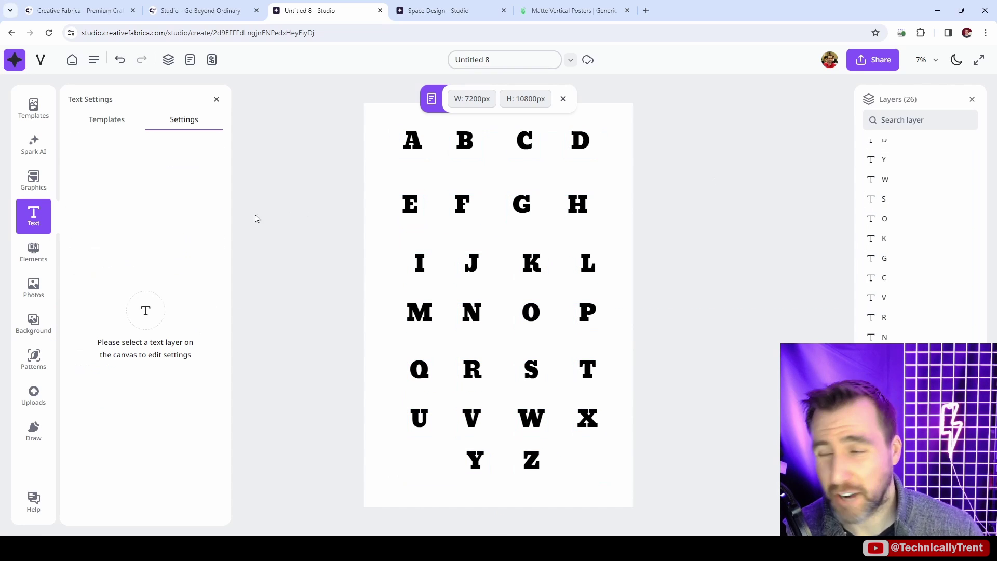
Set the page background to a custom deep purple colour.
left_click(35, 322)
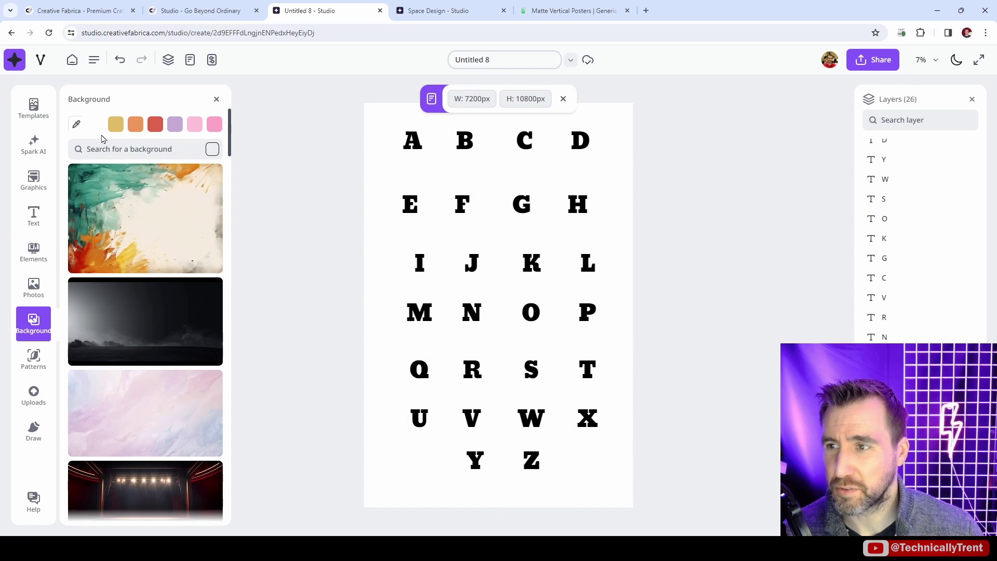
left_click(77, 124)
left_click_drag(210, 82, 208, 141)
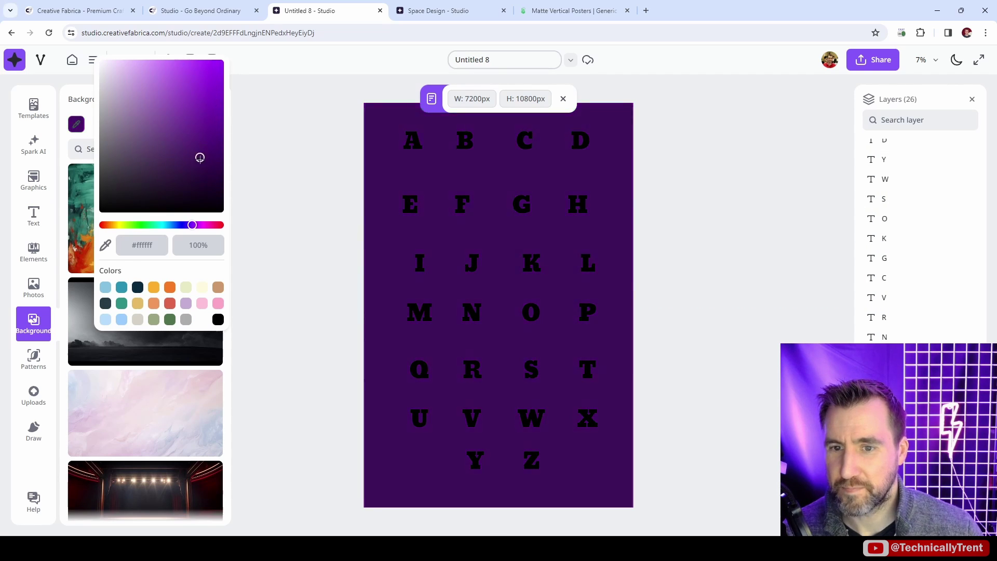
Make the whole group of alphabet letters white.
left_click(457, 204)
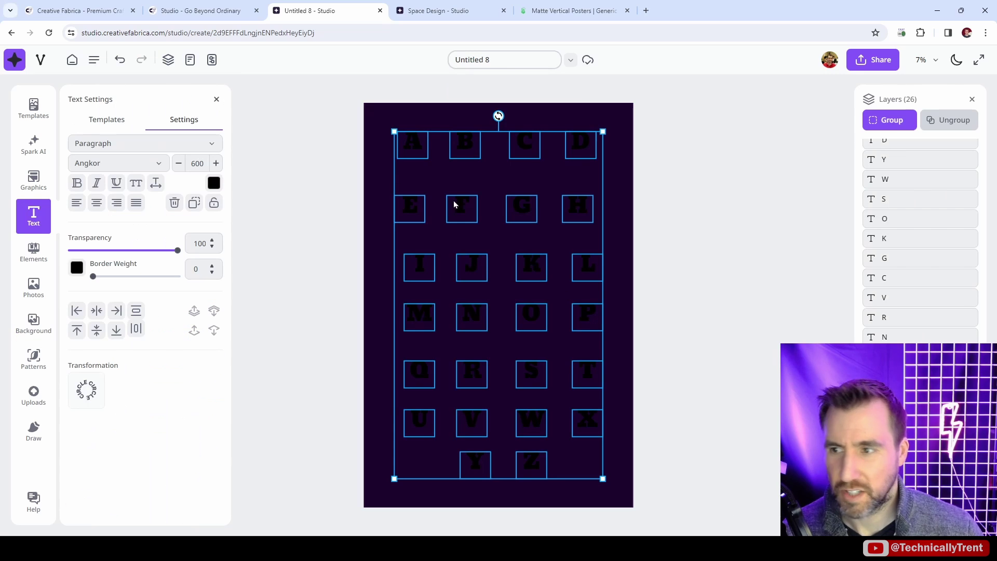
left_click(214, 183)
left_click(188, 217)
left_click_drag(180, 215, 146, 207)
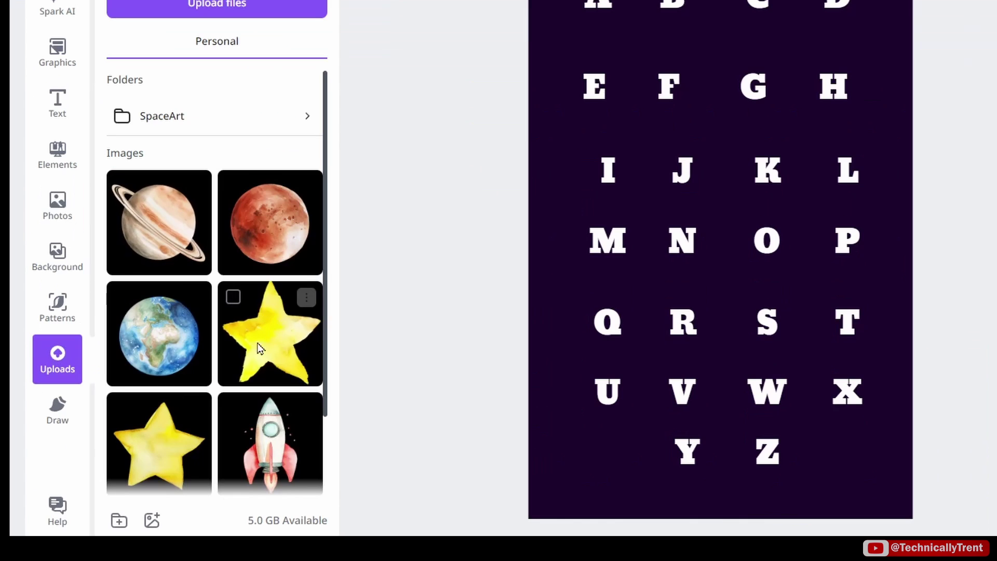
Add a small yellow watercolour star and a shrunken Earth image at the poster's bottom edge.
left_click(267, 336)
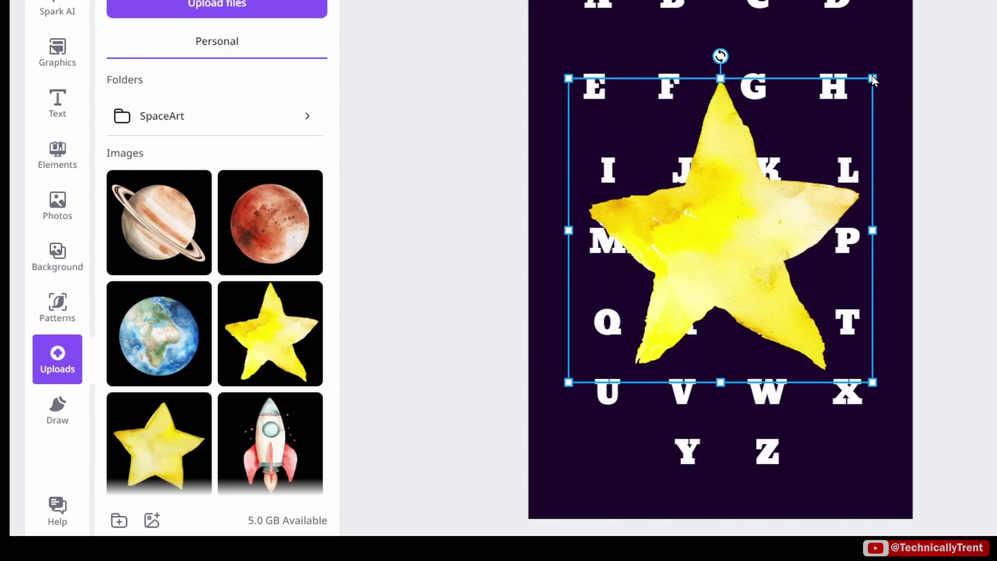
left_click_drag(873, 81, 565, 276)
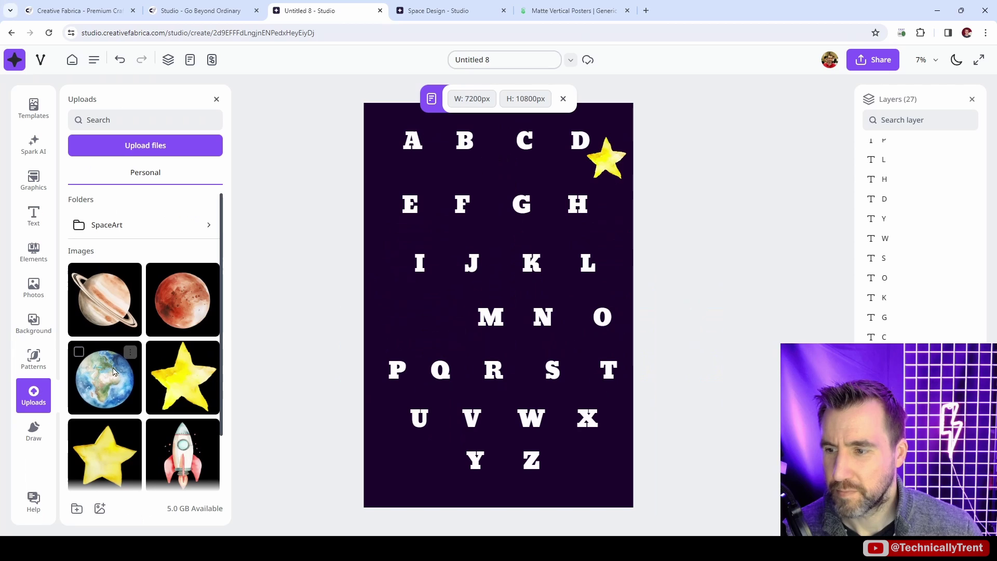
left_click_drag(159, 334, 653, 213)
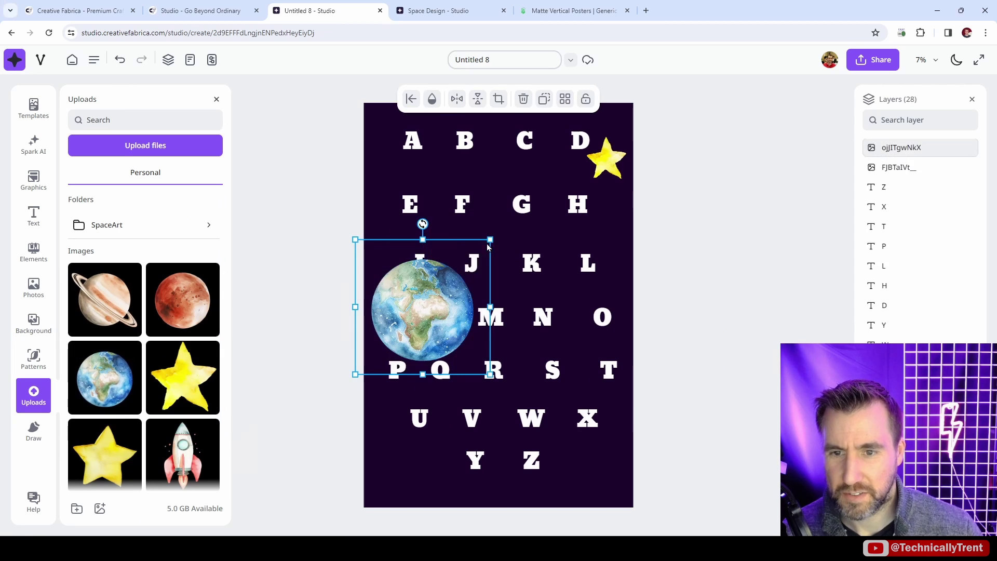
left_click_drag(489, 245, 440, 285)
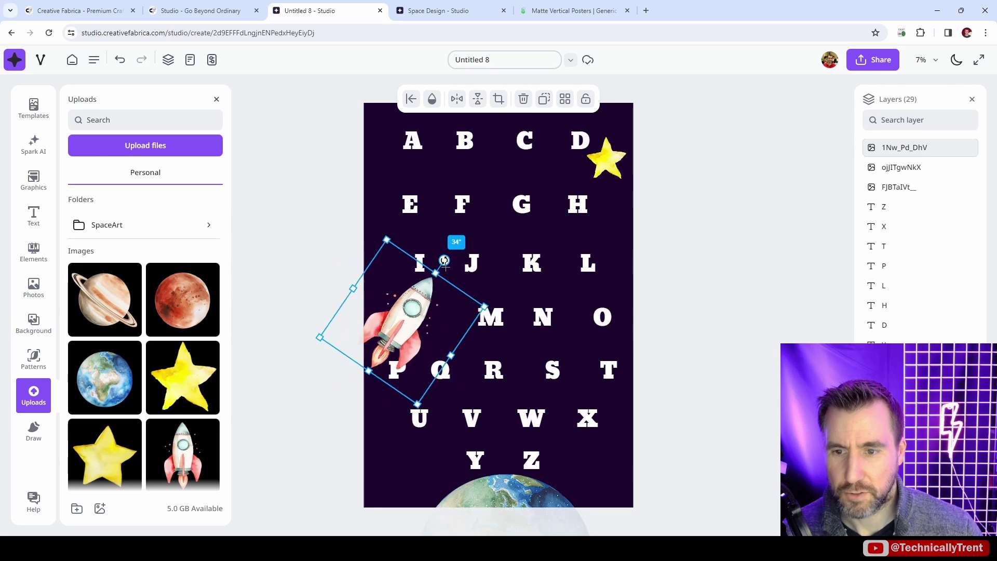
left_click_drag(505, 323, 483, 332)
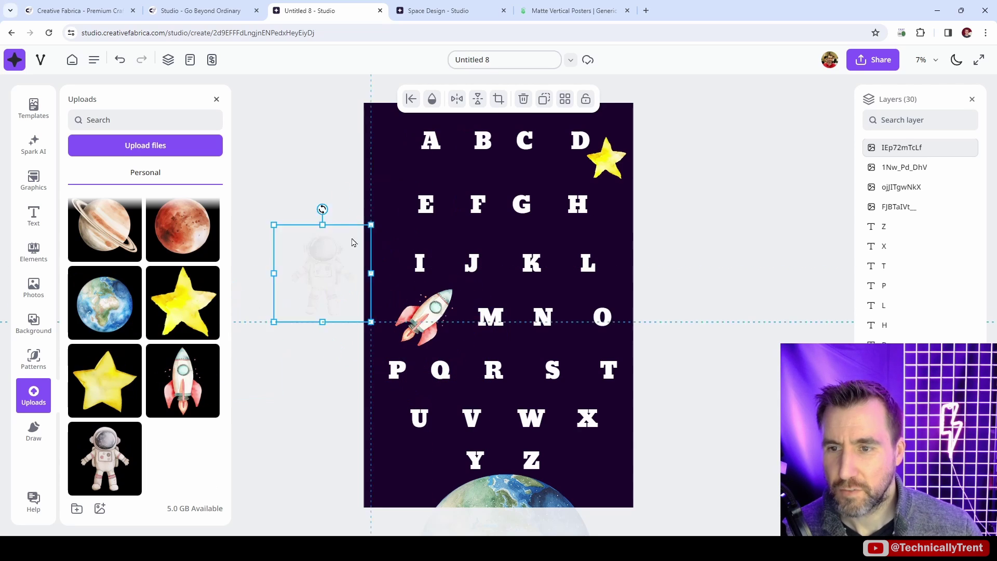
Place the astronaut beside the letter E, nudging E slightly right.
left_click_drag(322, 272, 396, 167)
left_click(452, 146)
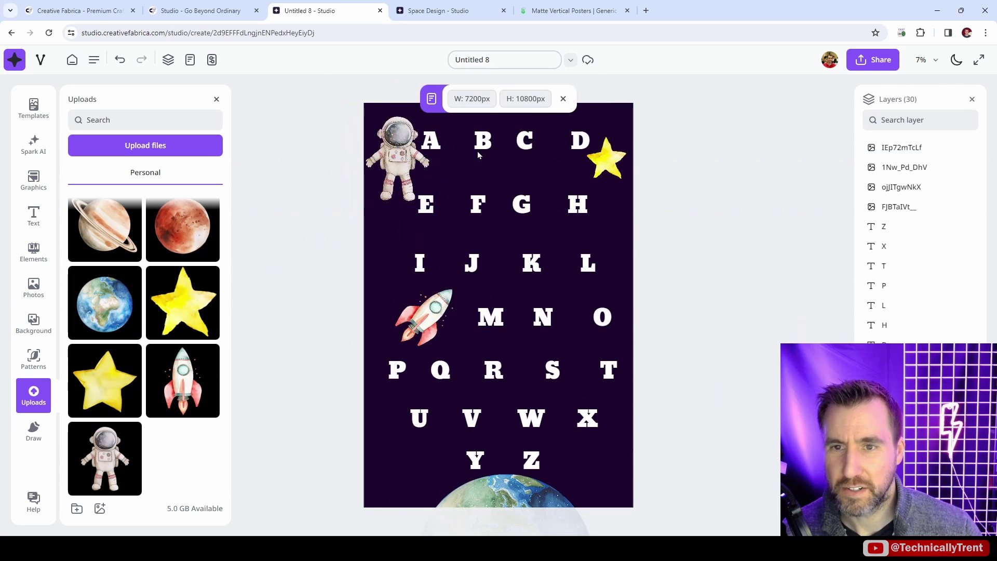
left_click_drag(426, 204, 440, 203)
left_click_drag(395, 156, 401, 186)
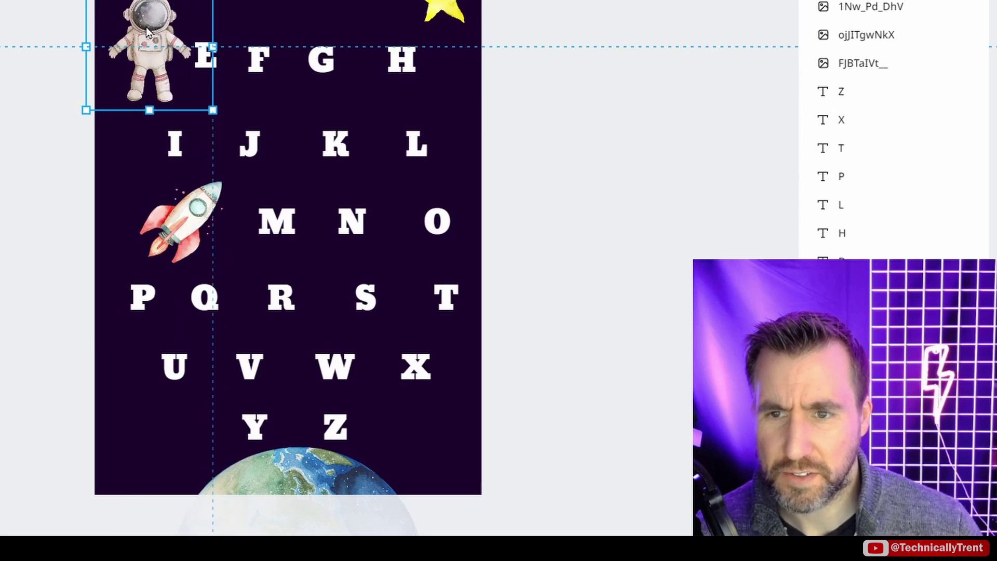
left_click(13, 195)
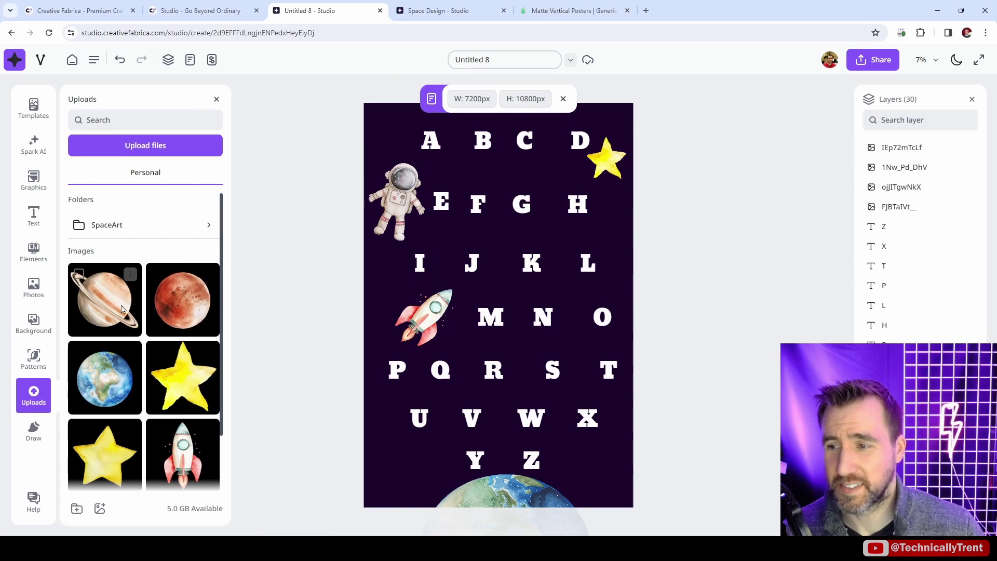
Bring the Saturn image onto the workspace to the right of the poster.
left_click_drag(107, 301, 755, 217)
left_click(748, 331)
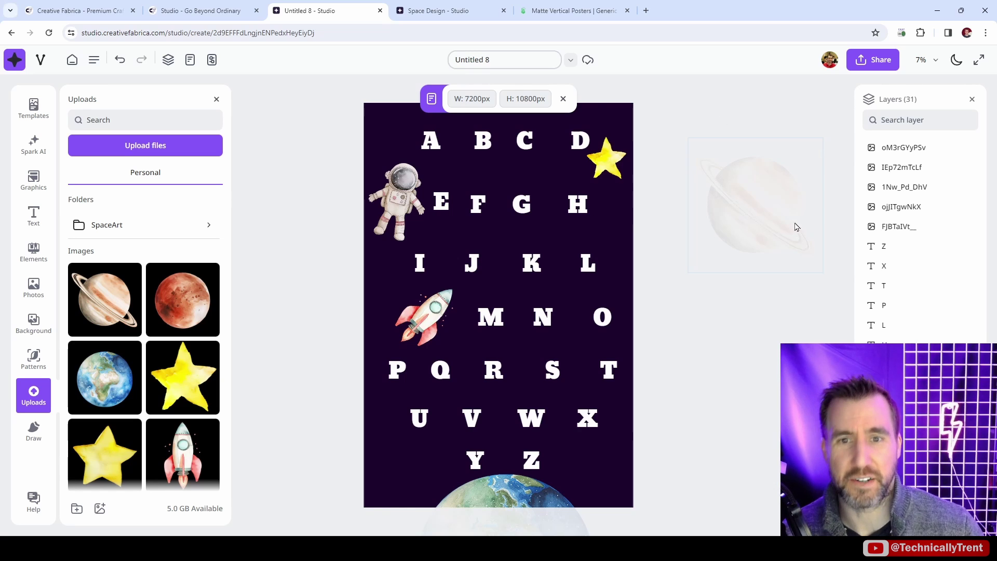
left_click(777, 207)
Copy the star near D and place the copy beside the letter Y.
left_click(611, 156)
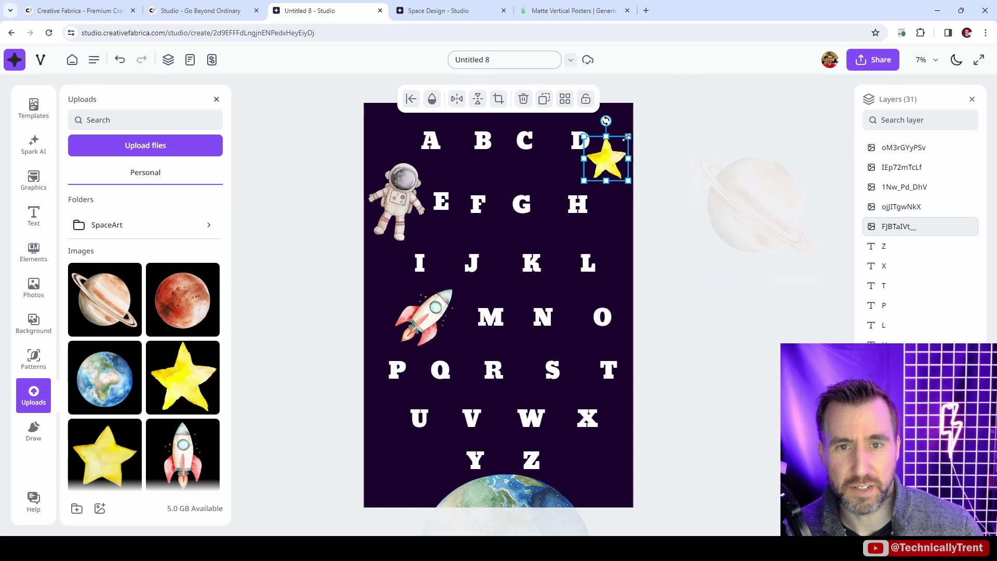
left_click_drag(610, 157, 427, 290)
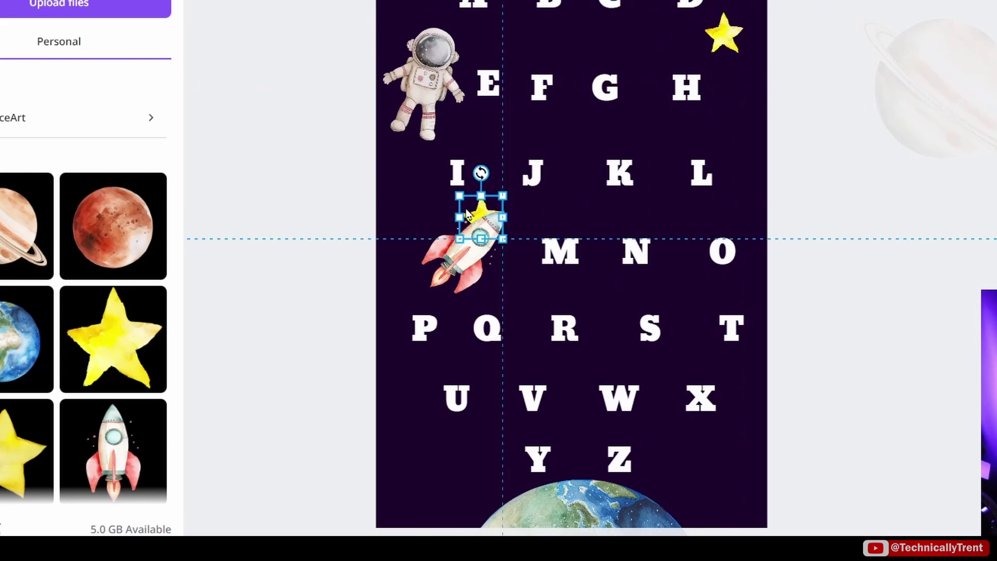
left_click_drag(468, 213, 394, 465)
left_click(824, 82)
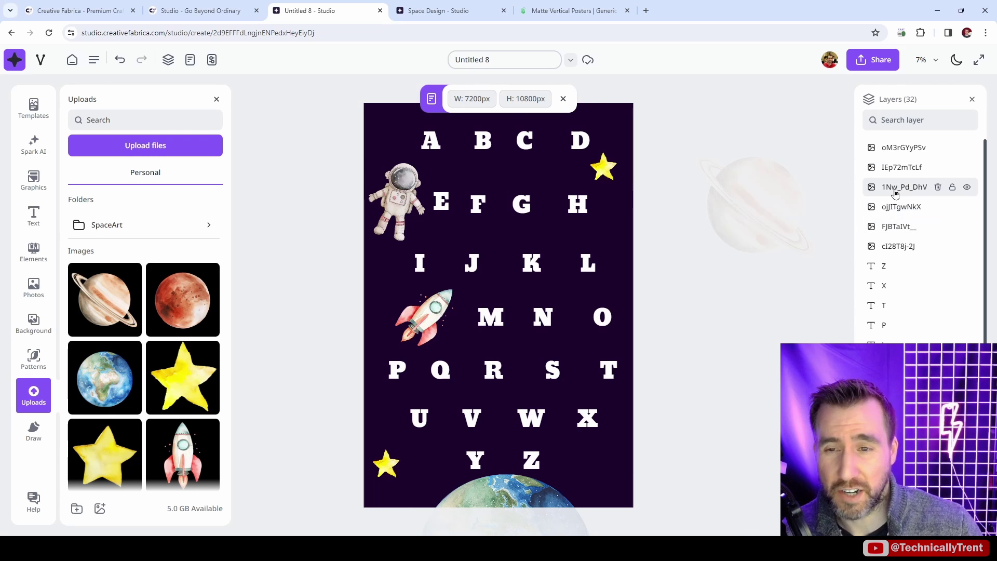
left_click(895, 190)
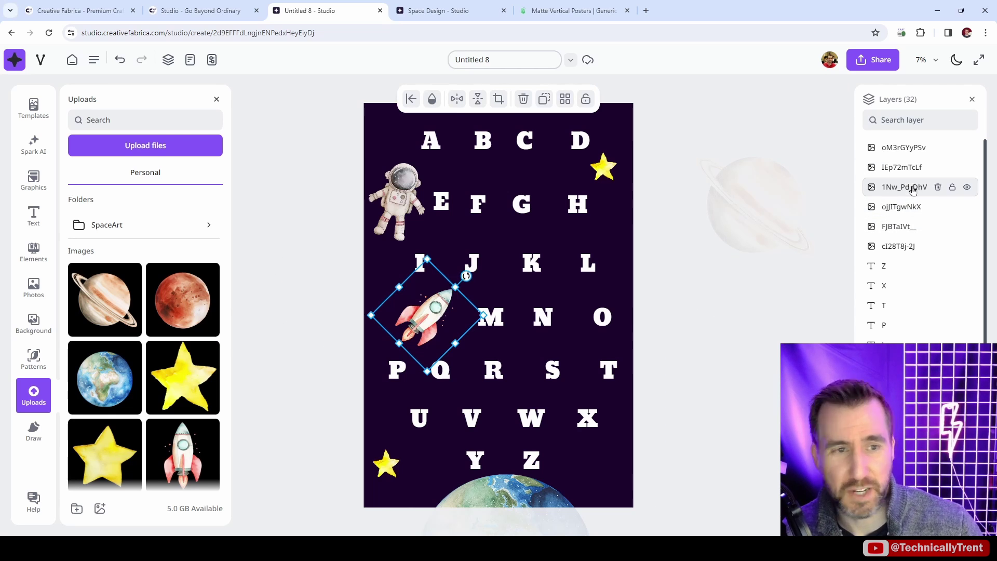
left_click(913, 227)
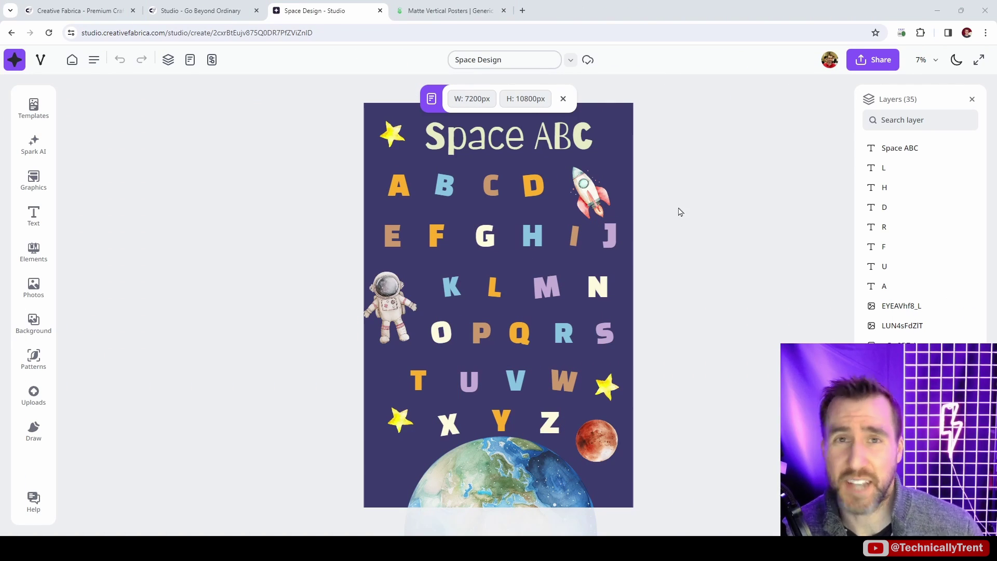
Download the design as a PNG named My_Space_Poster.
left_click(877, 64)
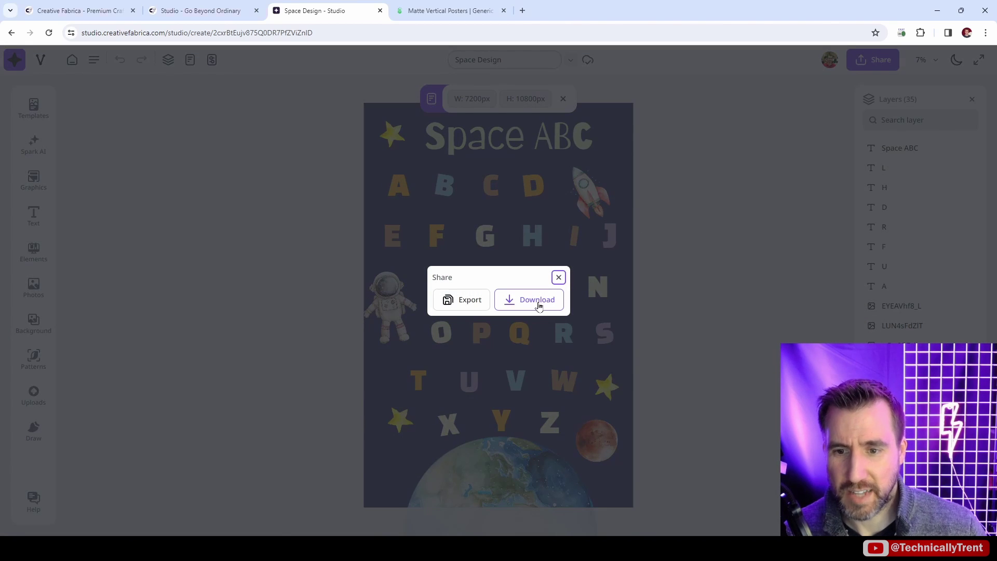
left_click(539, 306)
left_click(472, 319)
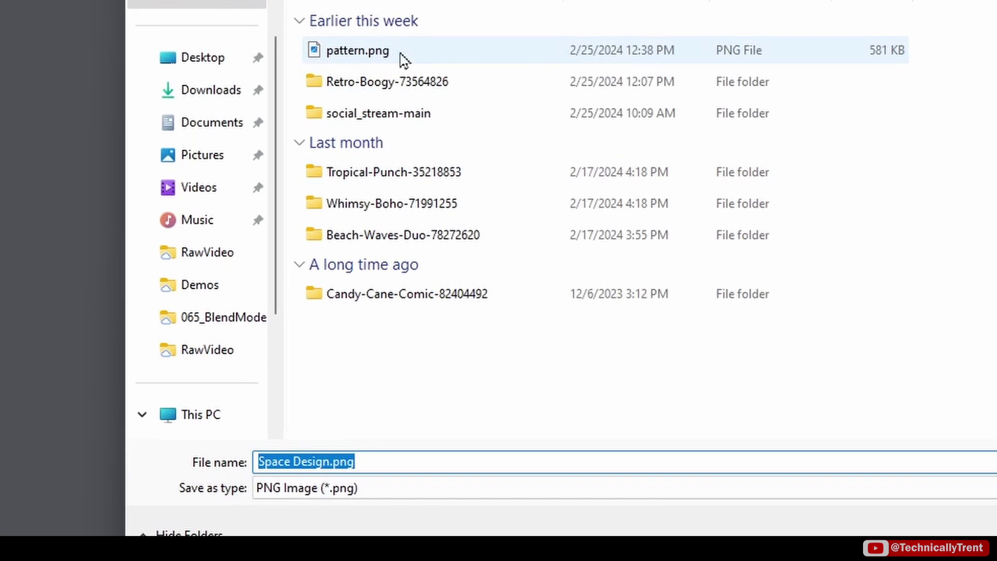
type("My_Spac")
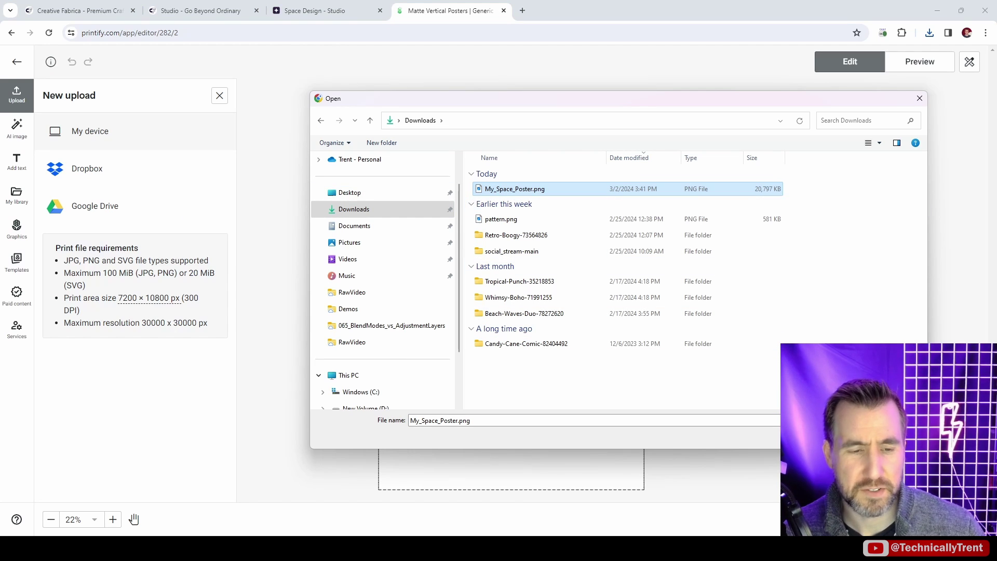
Upload My_Space_Poster.png and preview it in the Context 2 room mockup.
key("Return")
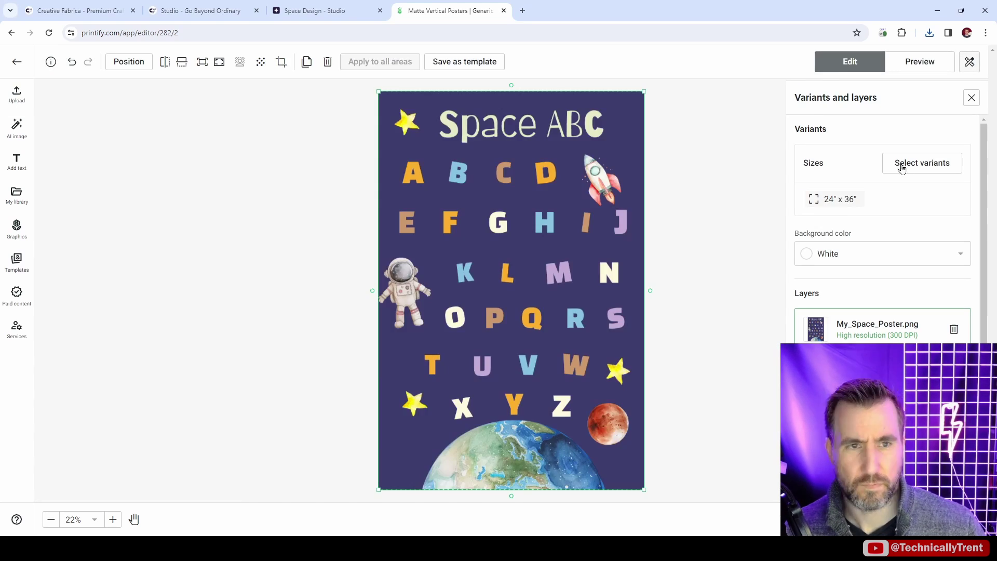
left_click(924, 64)
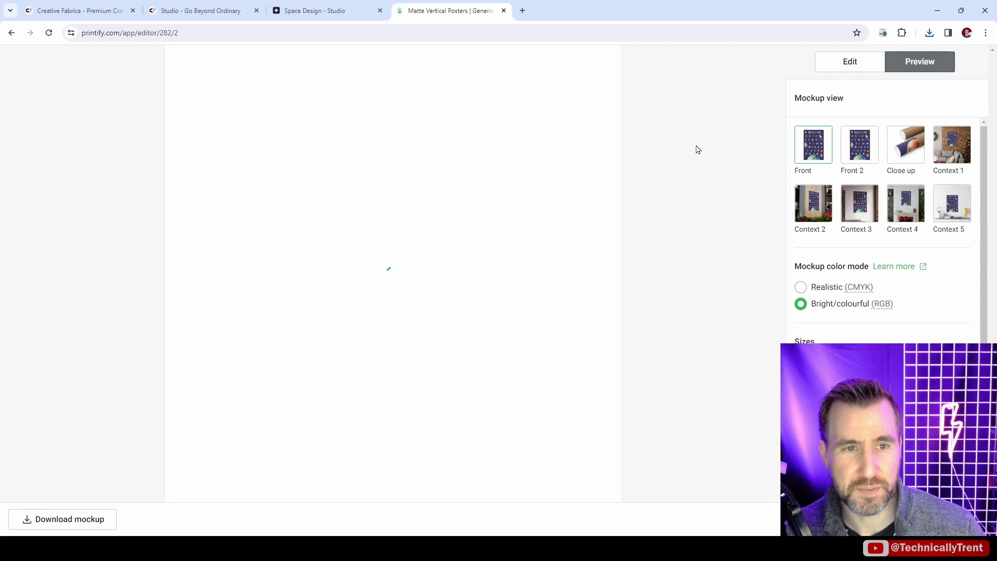
left_click(810, 210)
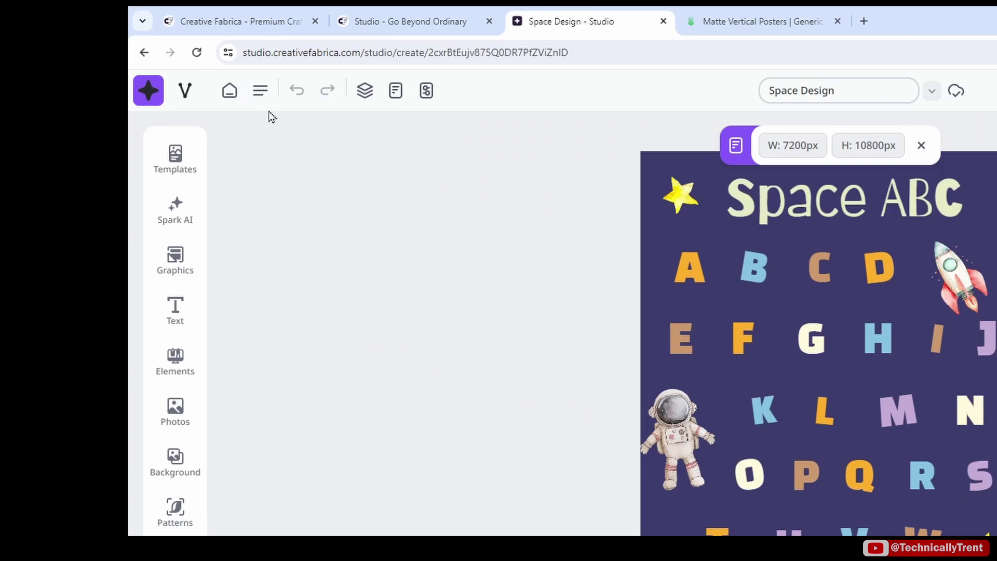
Open the Studio License terms from the main menu and scroll through them.
left_click(94, 60)
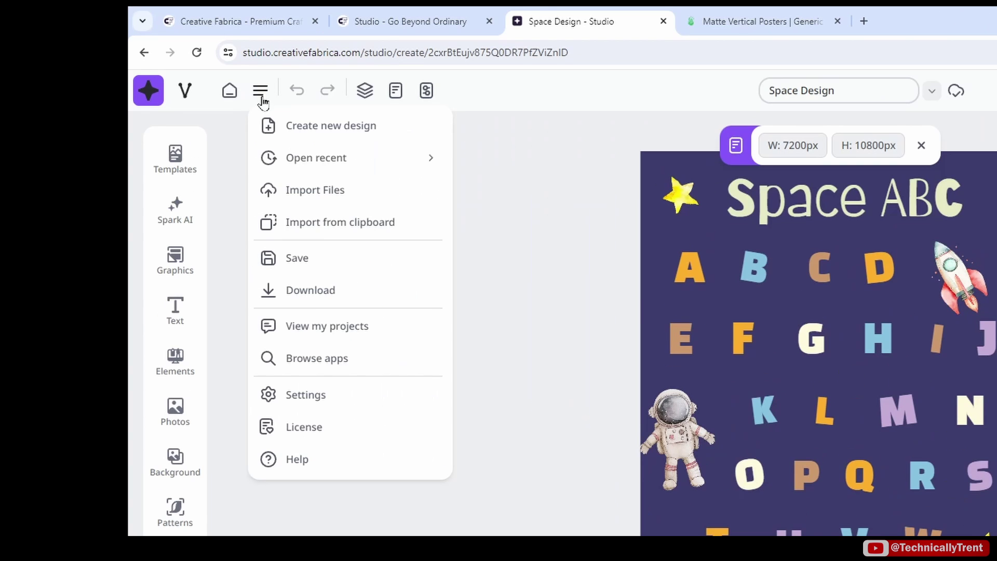
left_click(318, 427)
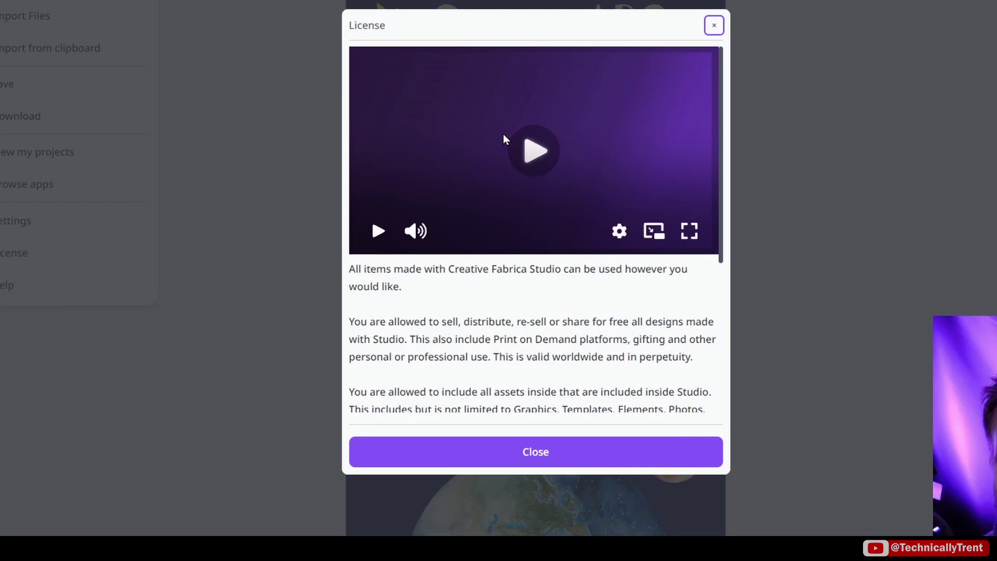
scroll(646, 267, "down", 5)
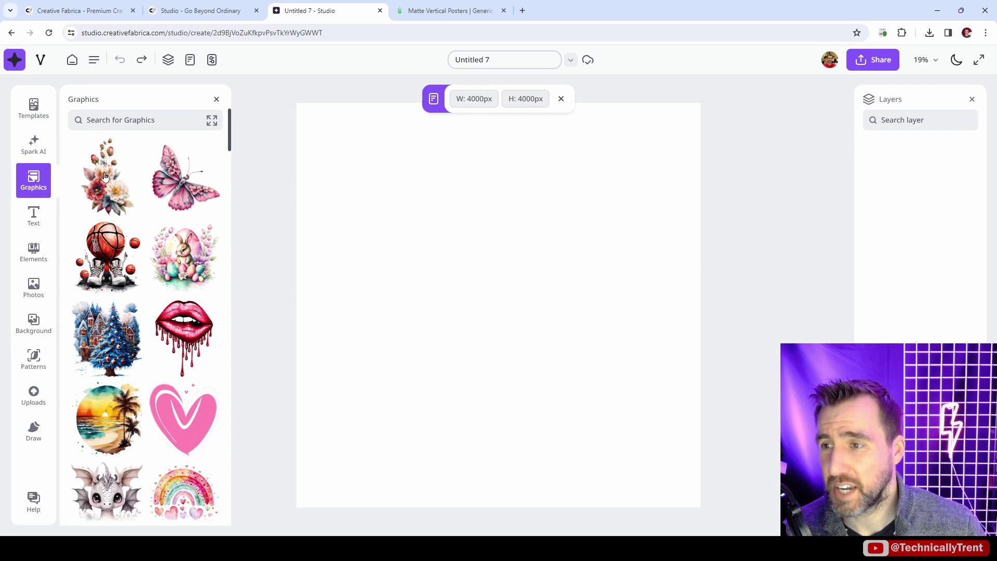
Add the flower bouquet graphic, enlarge it and position it on the canvas.
left_click(104, 176)
left_click_drag(601, 404, 690, 470)
left_click_drag(671, 374, 627, 325)
left_click(696, 318)
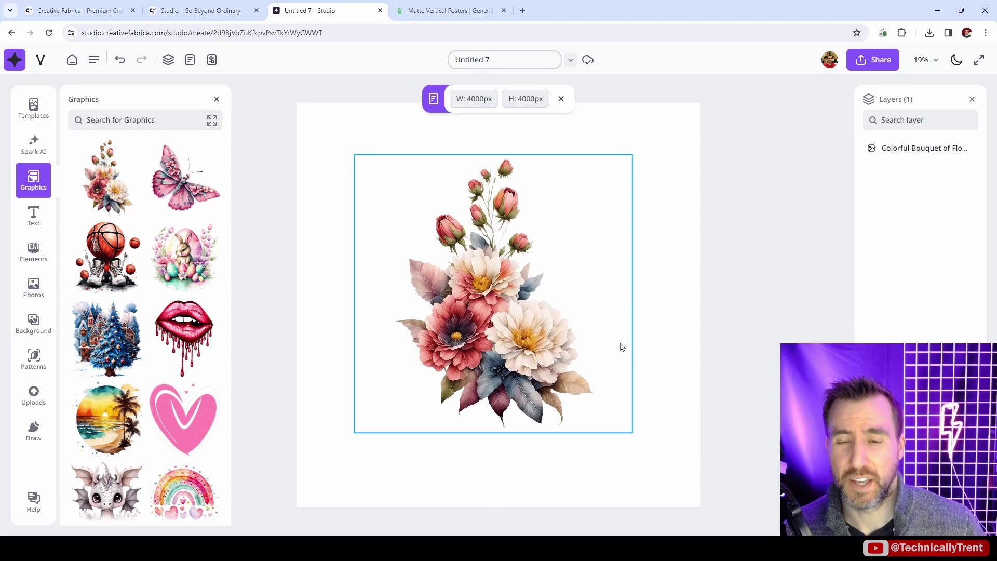
left_click_drag(539, 223, 457, 294)
Add a rotated pink butterfly and type the 'Happy Valentine's Day' greeting.
left_click(185, 193)
left_click_drag(498, 188, 457, 199)
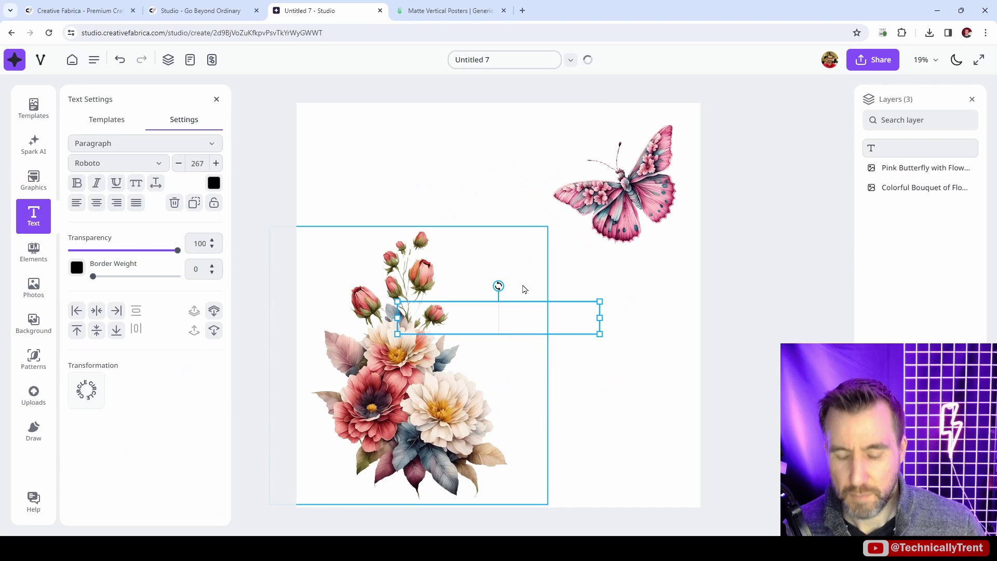
type("Happy Valentine's D")
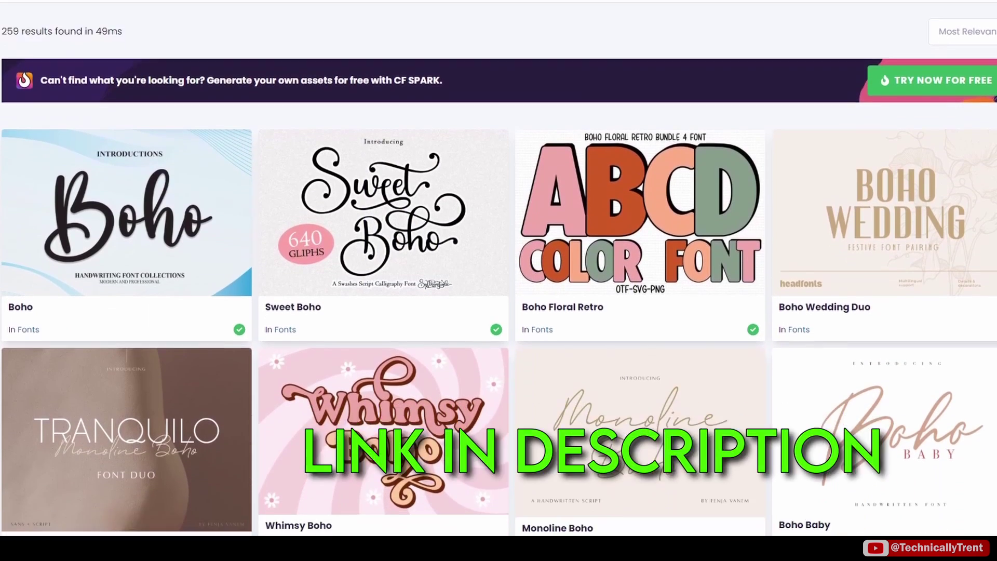
scroll(498, 268, "down", 3)
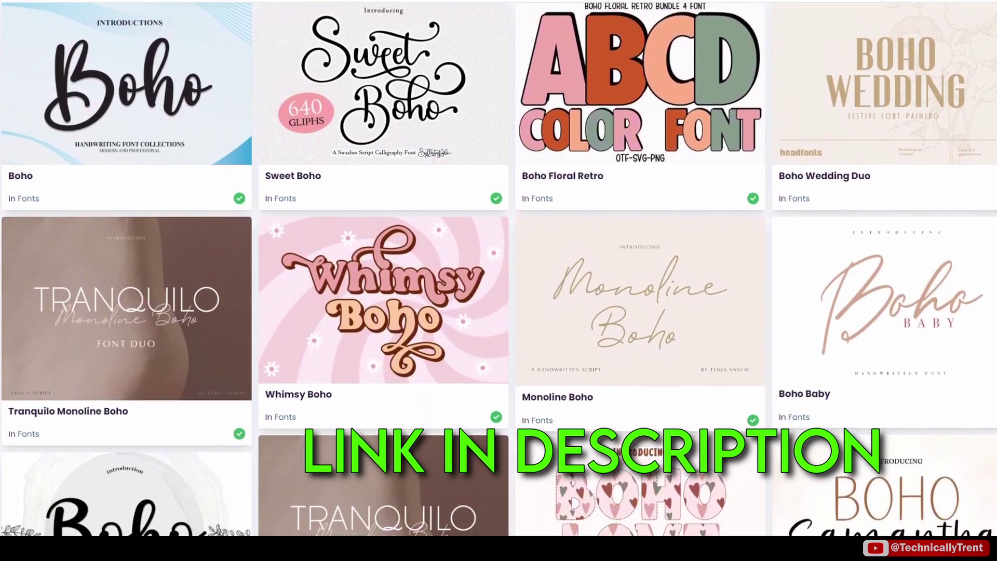
scroll(499, 268, "down", 4)
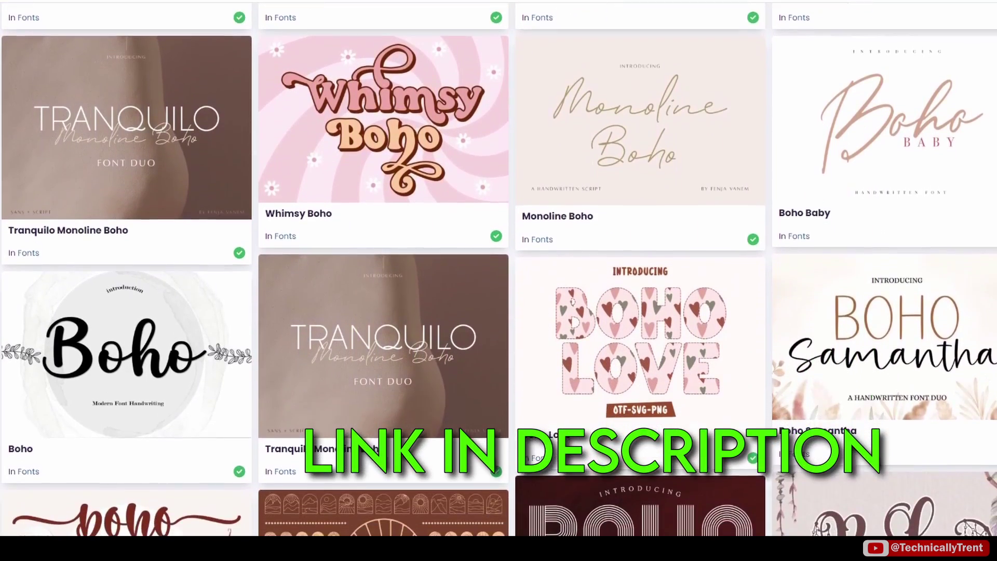
scroll(499, 268, "down", 3)
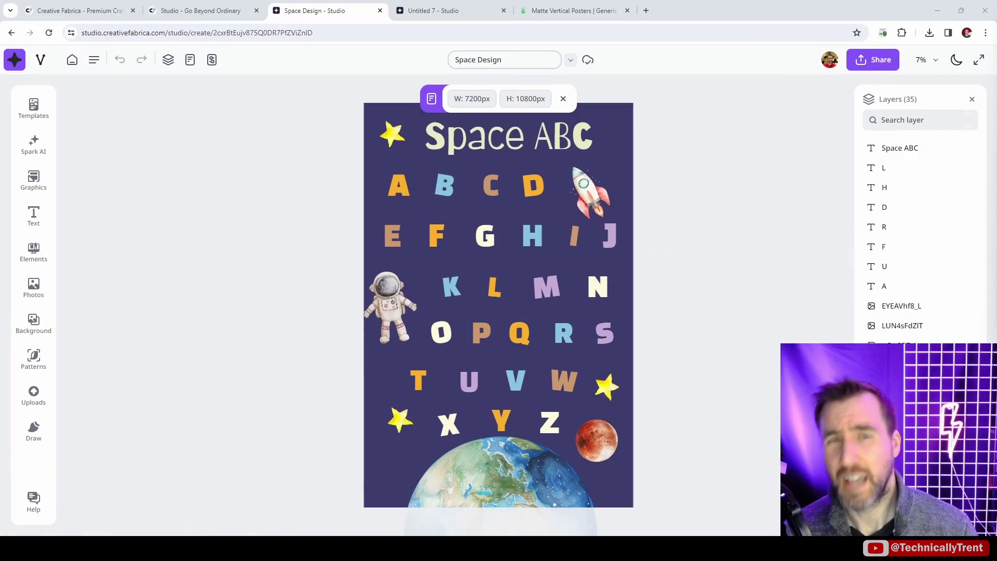